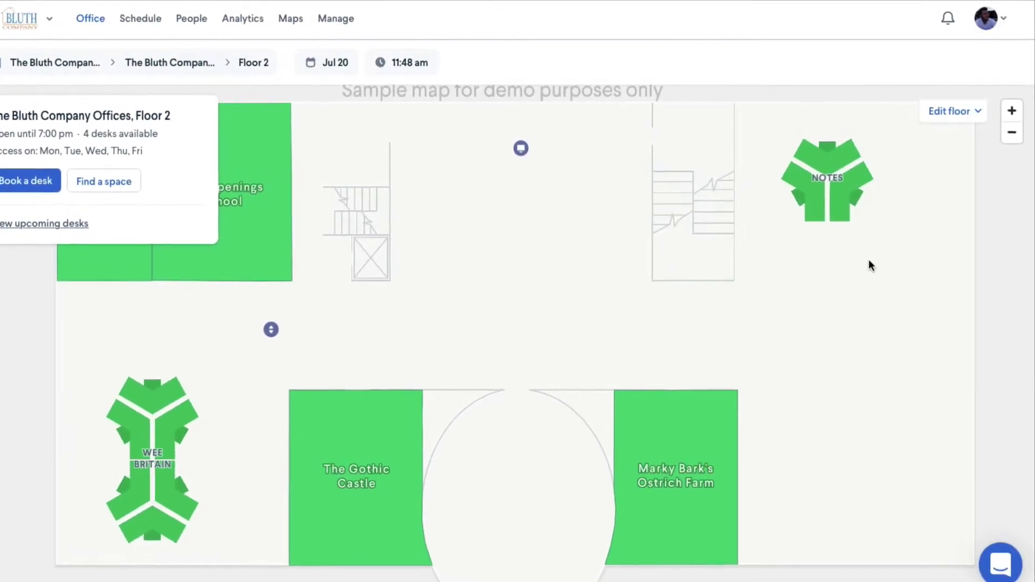
Step: Open the Floor 2 layout for editing and view the list of keyboard shortcuts
click(972, 118)
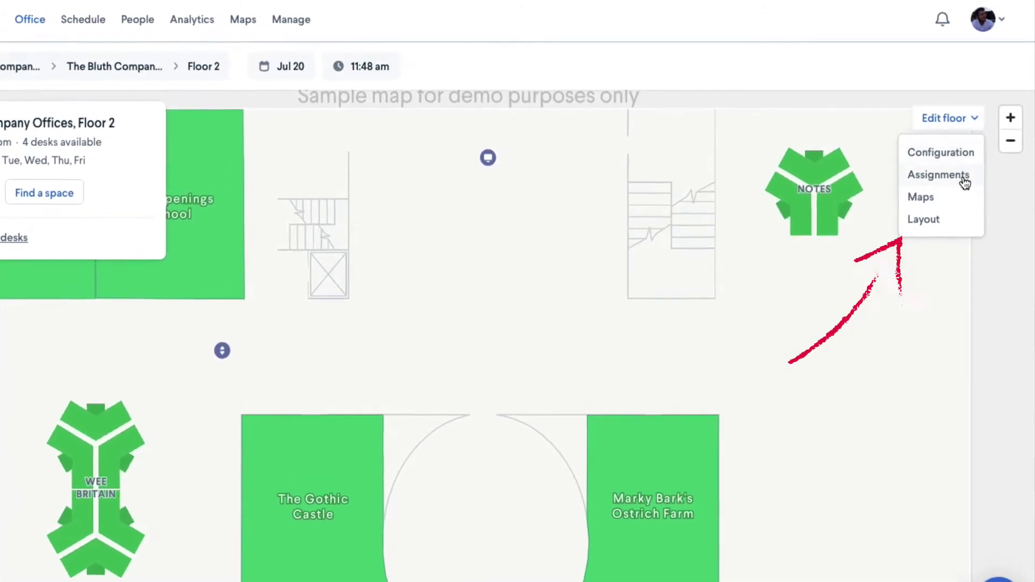
click(953, 224)
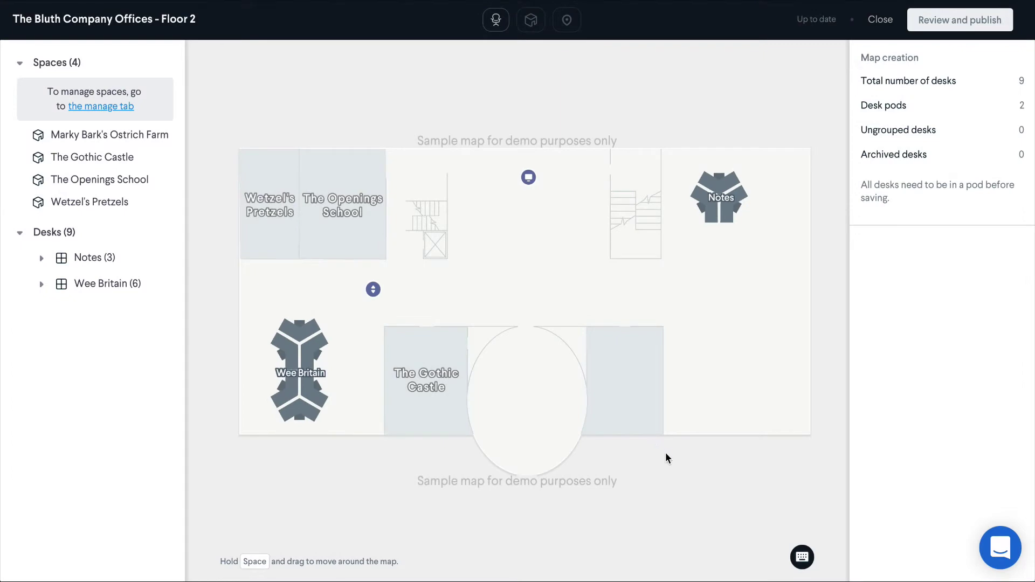
click(803, 558)
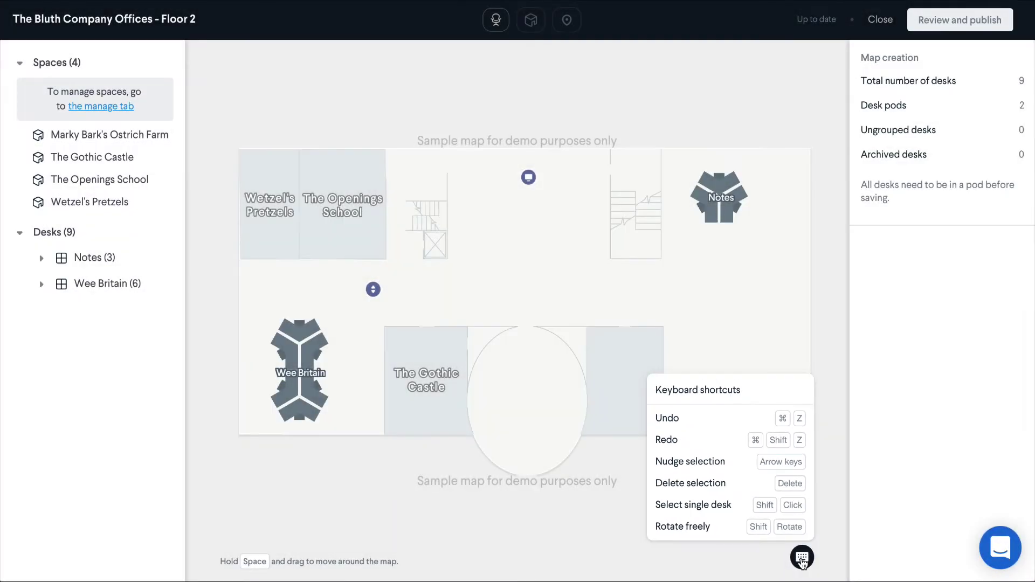
click(802, 558)
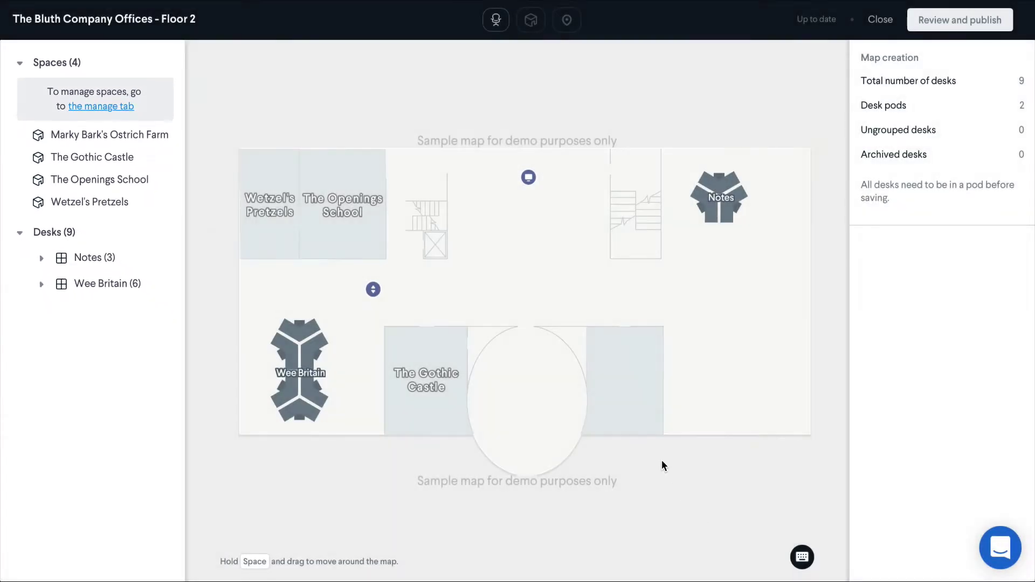
Step: Add a Y-shaped three-desk cluster to the map and place it beside Marky Bark's Ostrich Farm, directly below the Notes pod
click(496, 22)
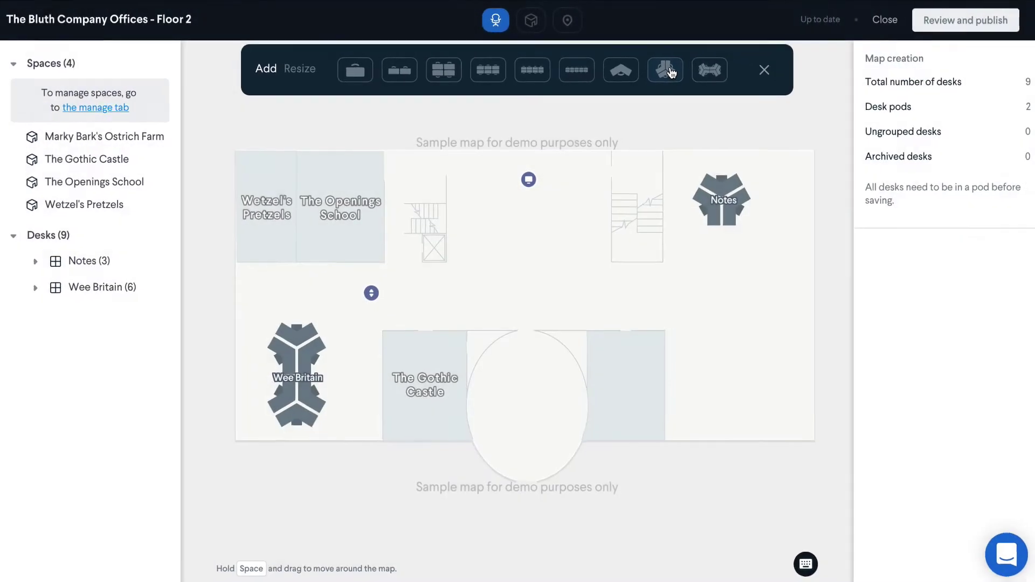
click(666, 70)
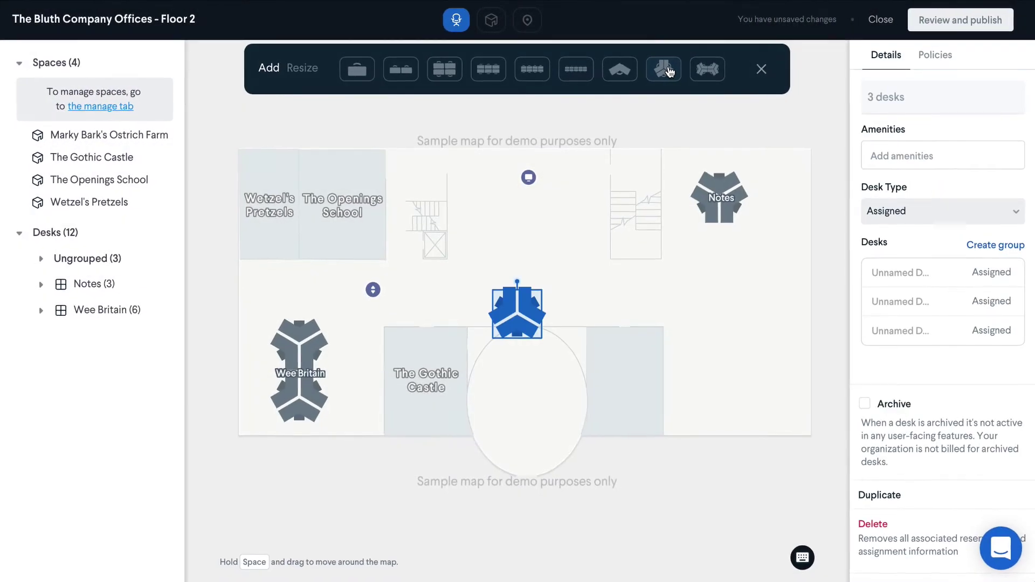
scroll(660, 277, up, 5)
scroll(660, 281, up, 2)
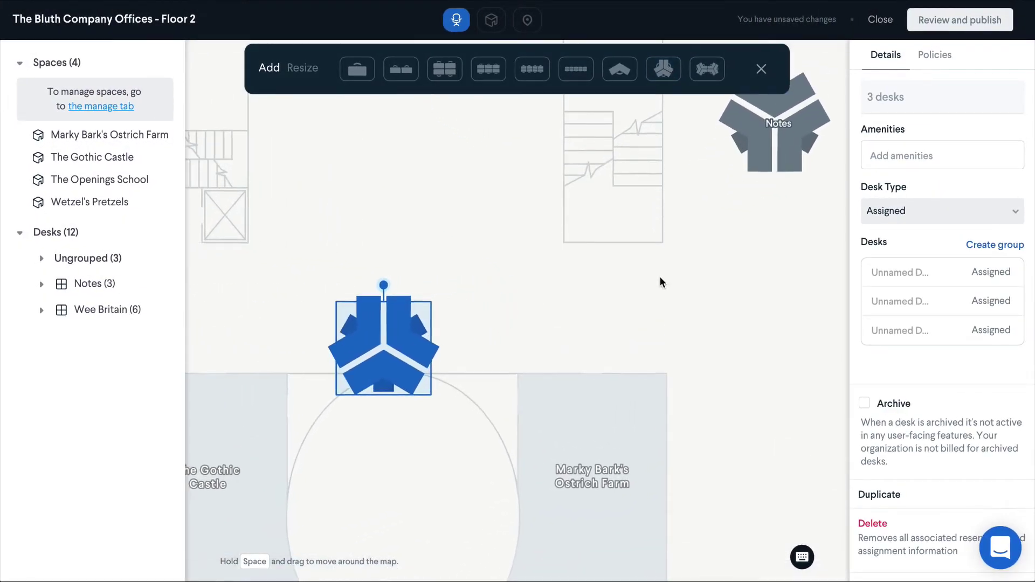
key(space)
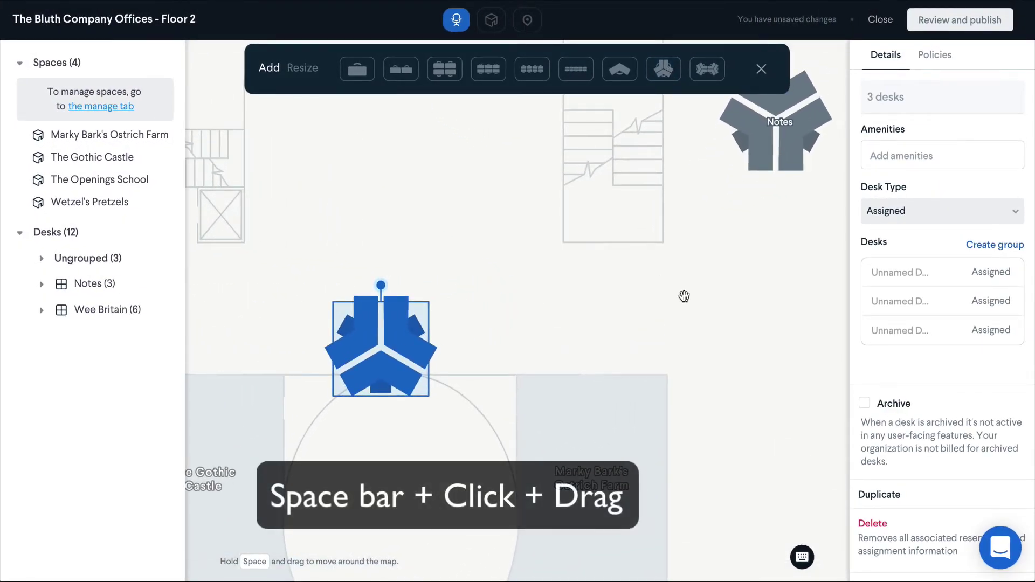
drag(684, 296, 545, 323)
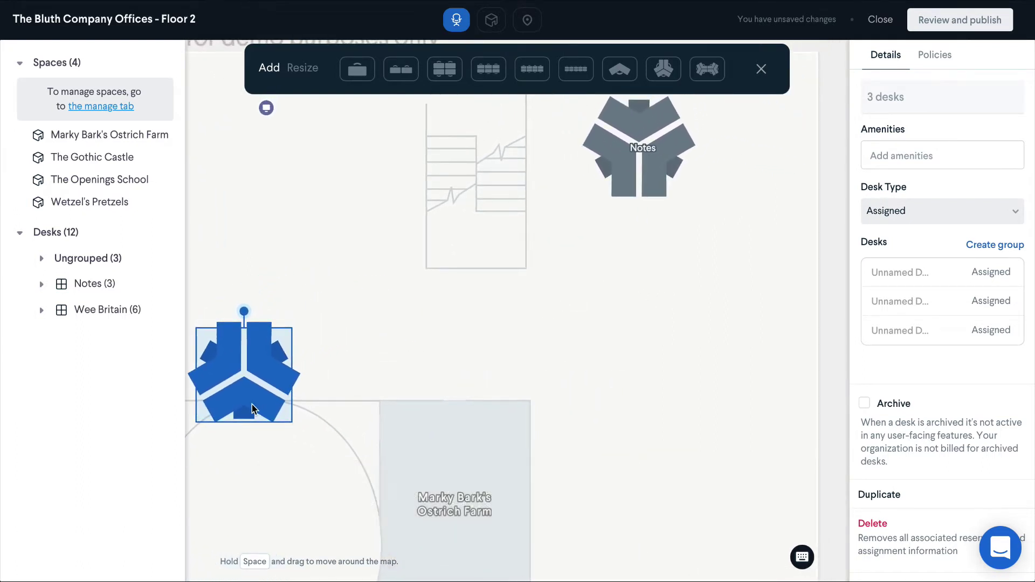
drag(252, 408, 642, 494)
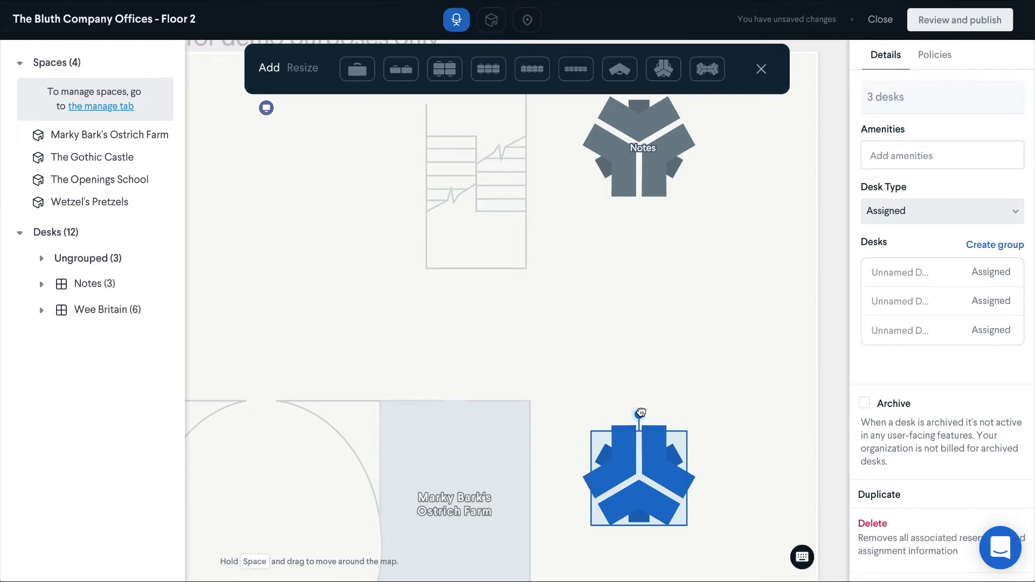
Step: Rotate the new desk cluster about 120 degrees clockwise and group its three desks into a pod
drag(640, 413, 686, 492)
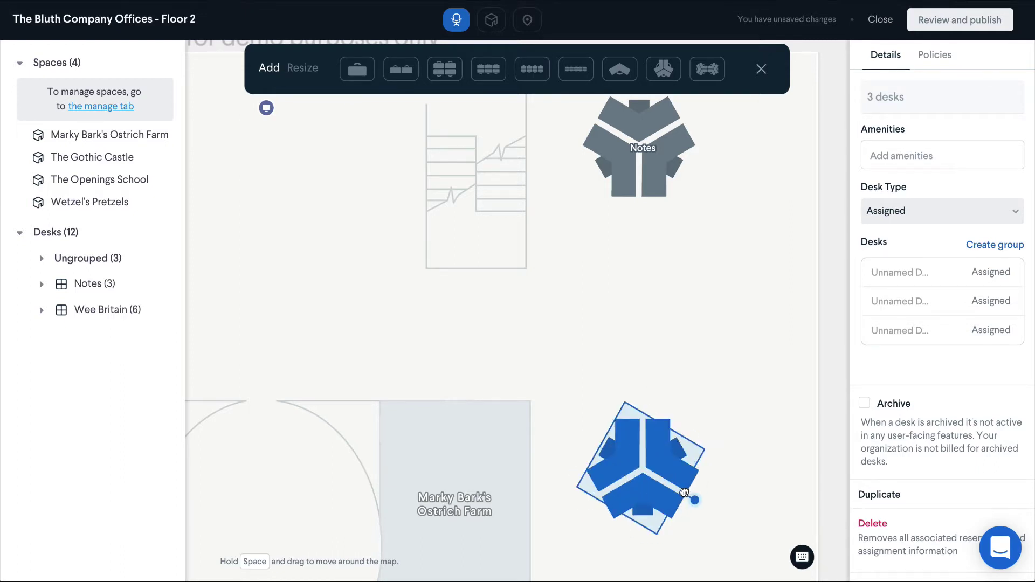
click(731, 492)
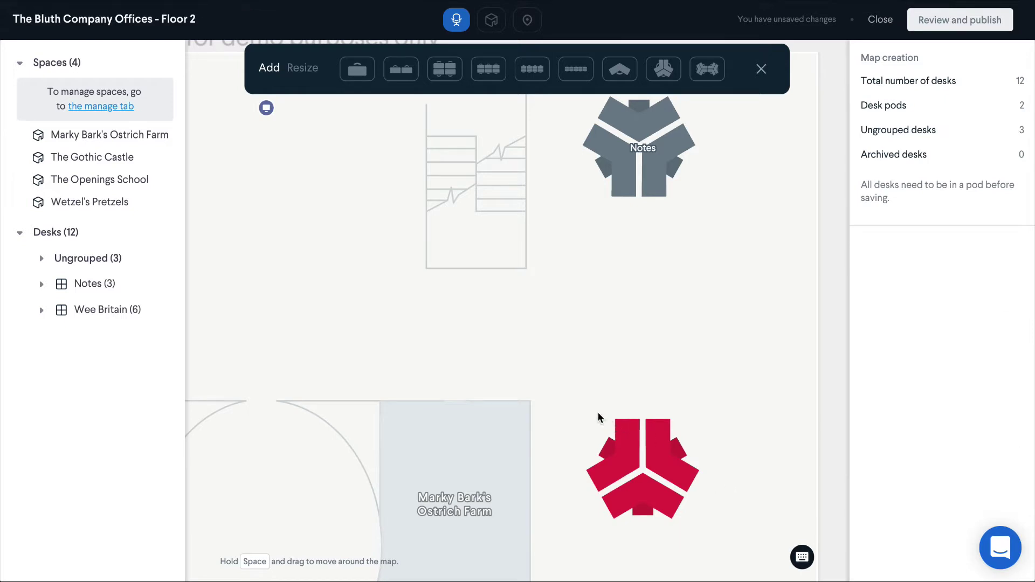
drag(598, 403, 718, 537)
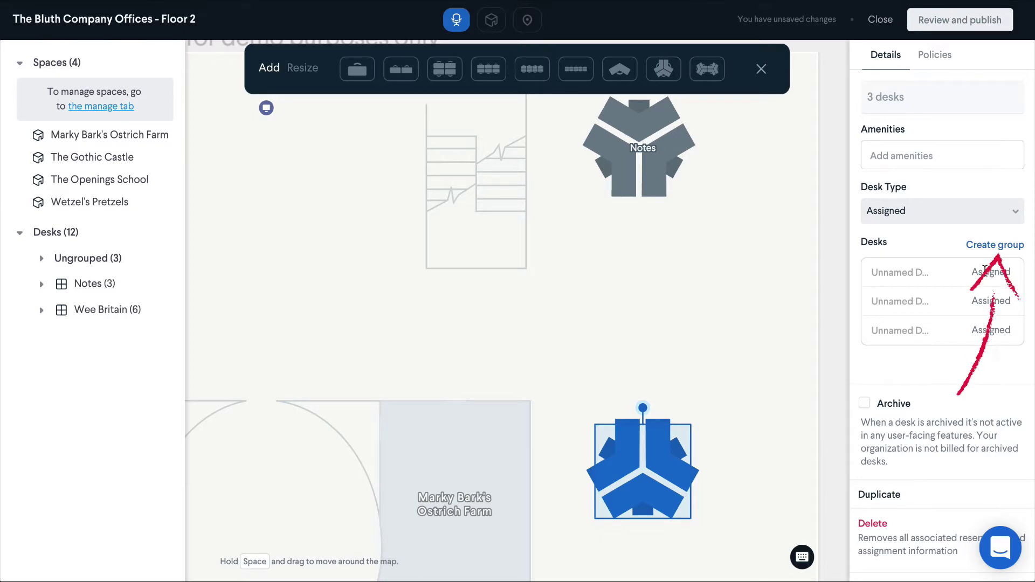
click(990, 246)
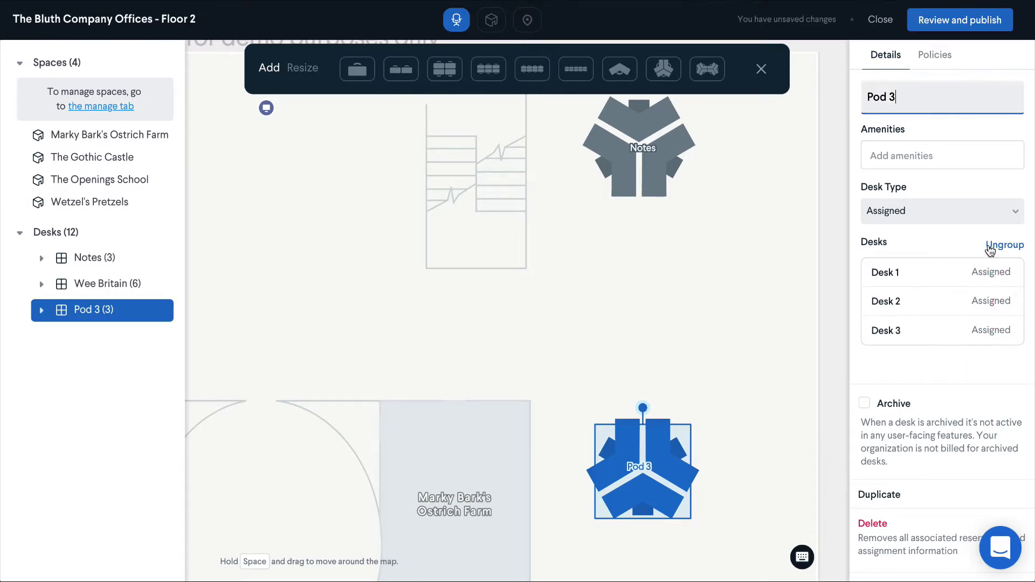
Step: Name the new pod The Corn Baller and its desks The Corn Baller 1, The Corn Baller 2 and The Corn Baller 3
triple_click(897, 99)
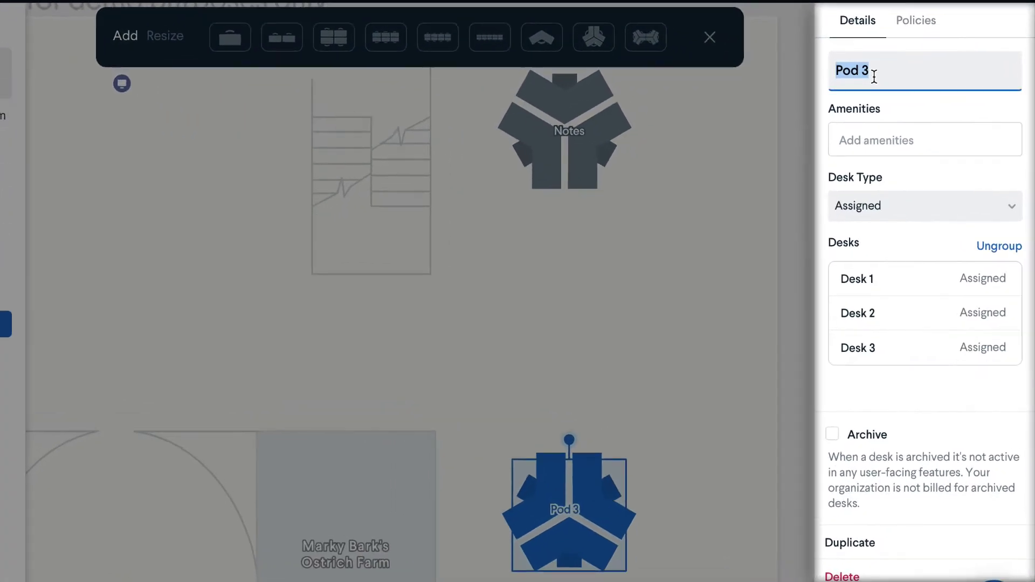
text(The Corn Baller)
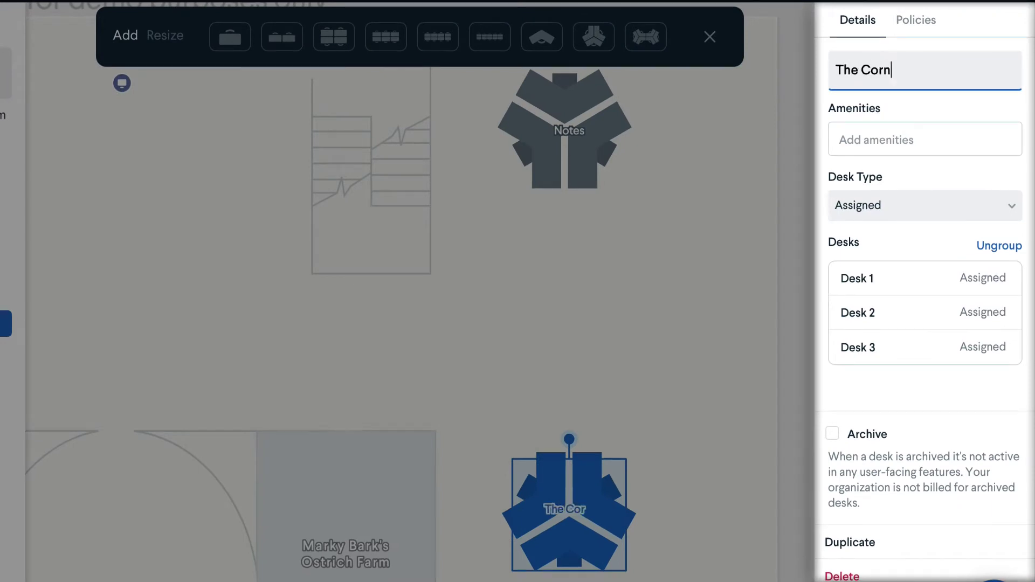
click(879, 285)
text(The Corn)
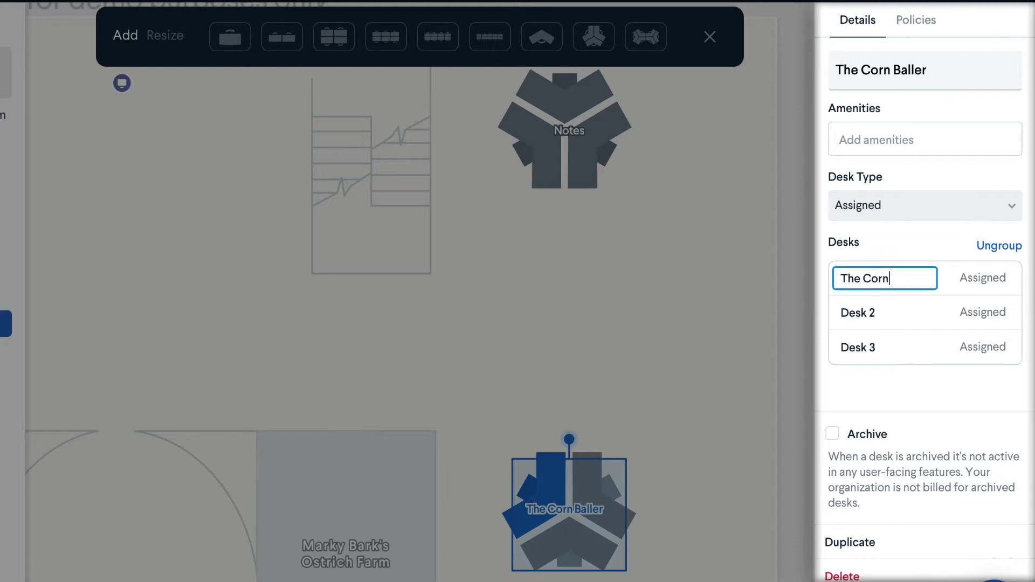
text( Baller 1)
key(Tab)
text(The C)
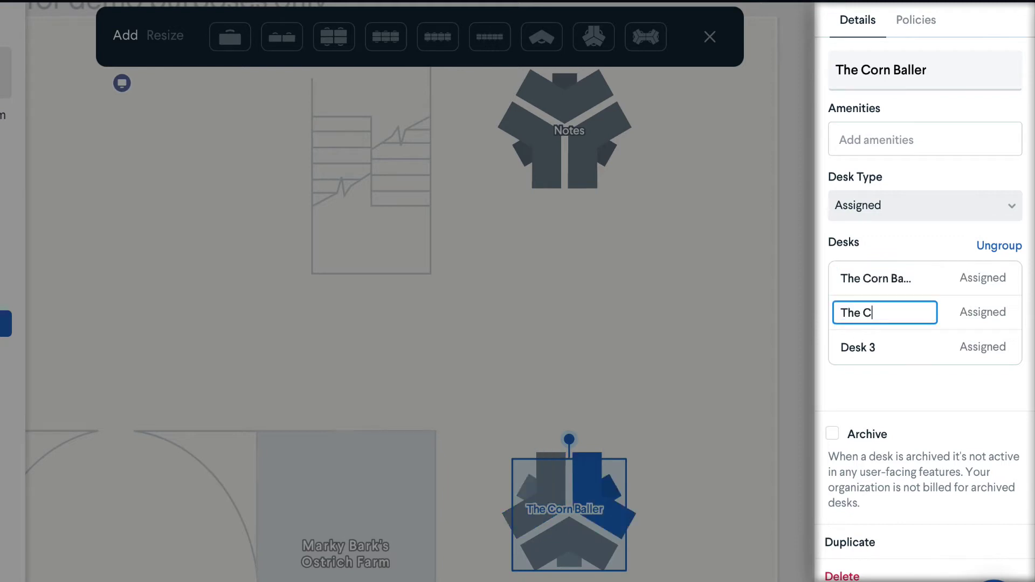
text(orn Baller 2)
key(Tab)
text(The )
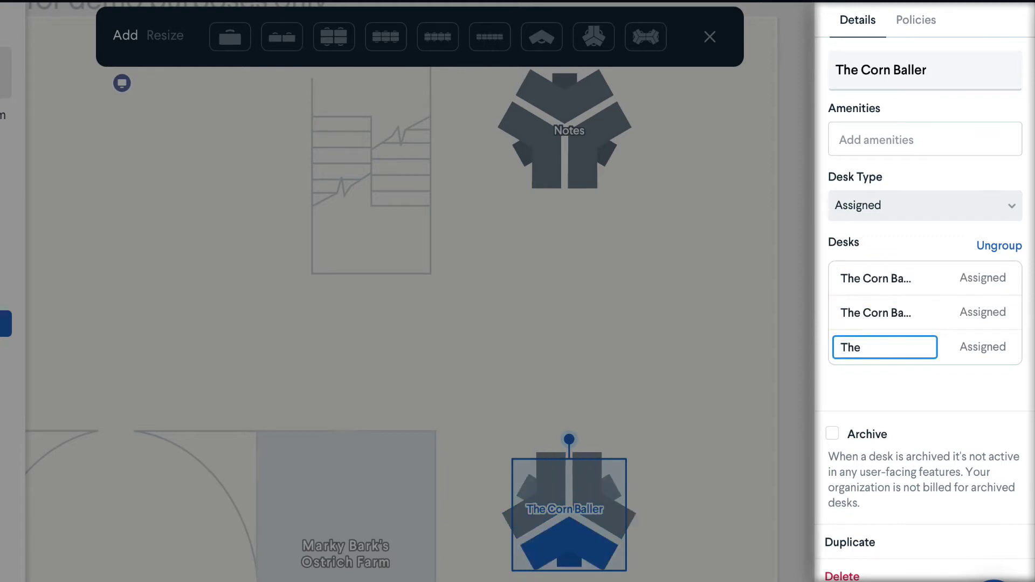
text(Corn Baller 3)
key(Return)
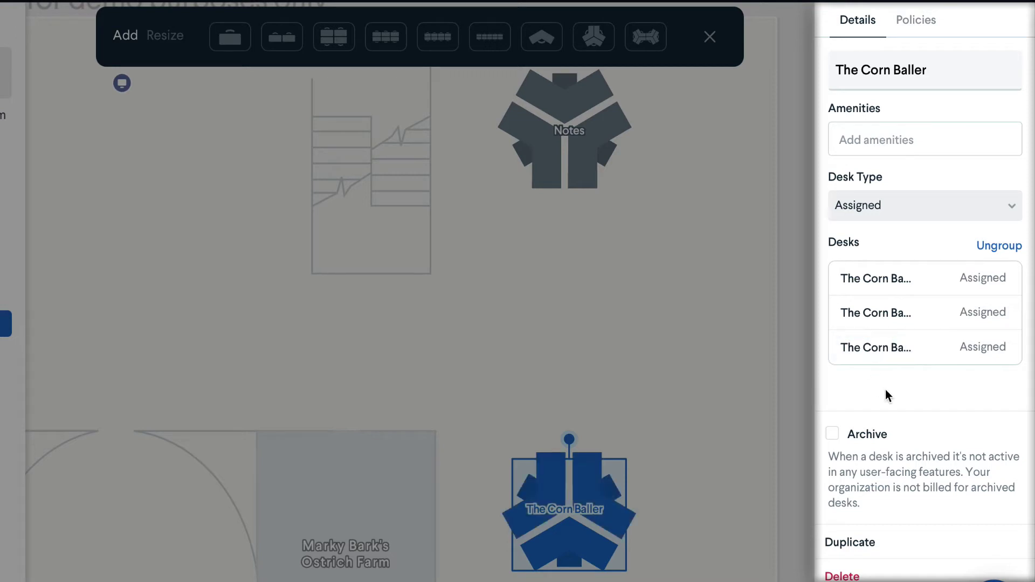
Step: Set the pod's desk type to Hoteled and add the amenities Standing desk, Hand sanitizer and Laptop Stand
click(921, 218)
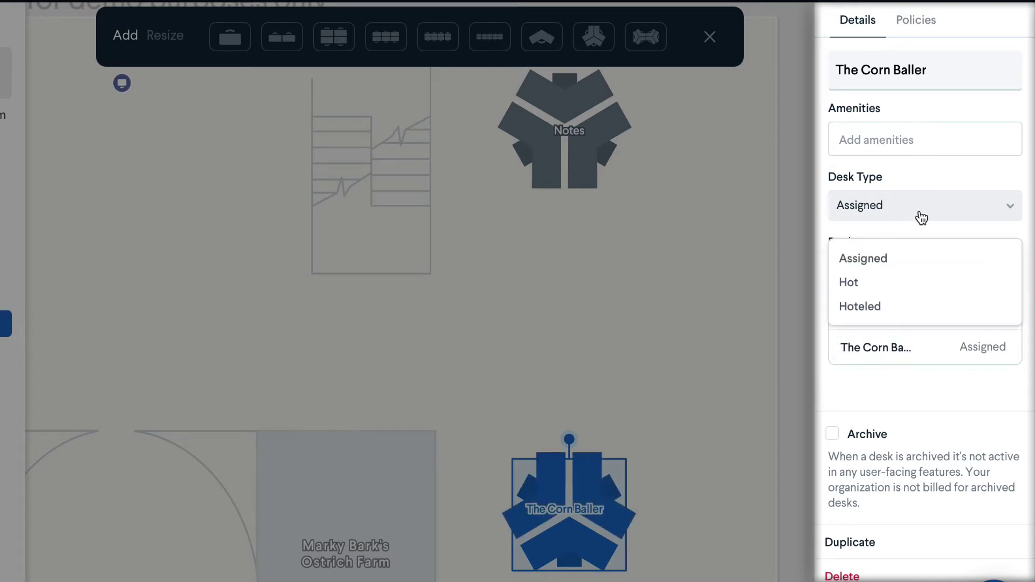
click(907, 306)
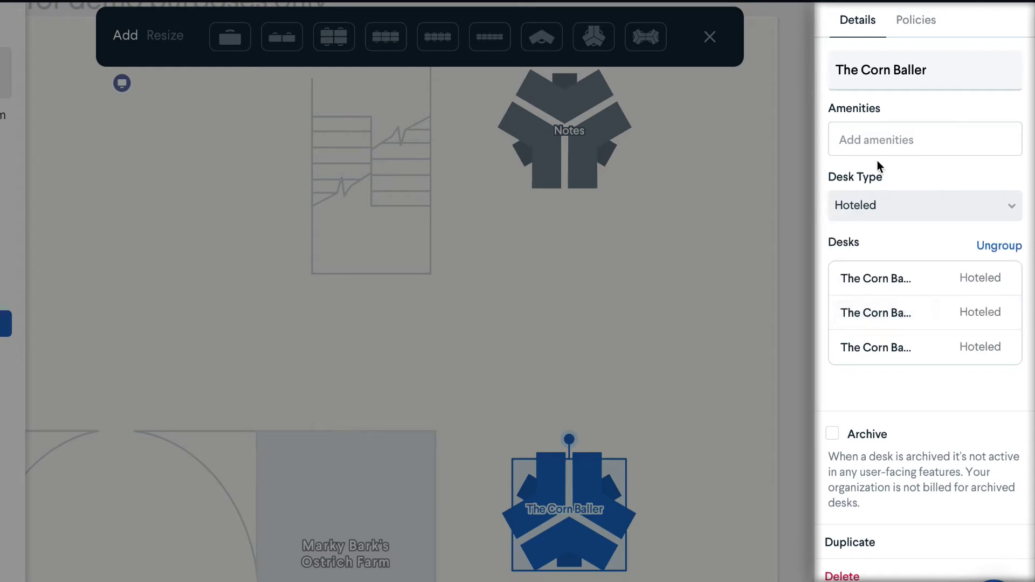
click(873, 135)
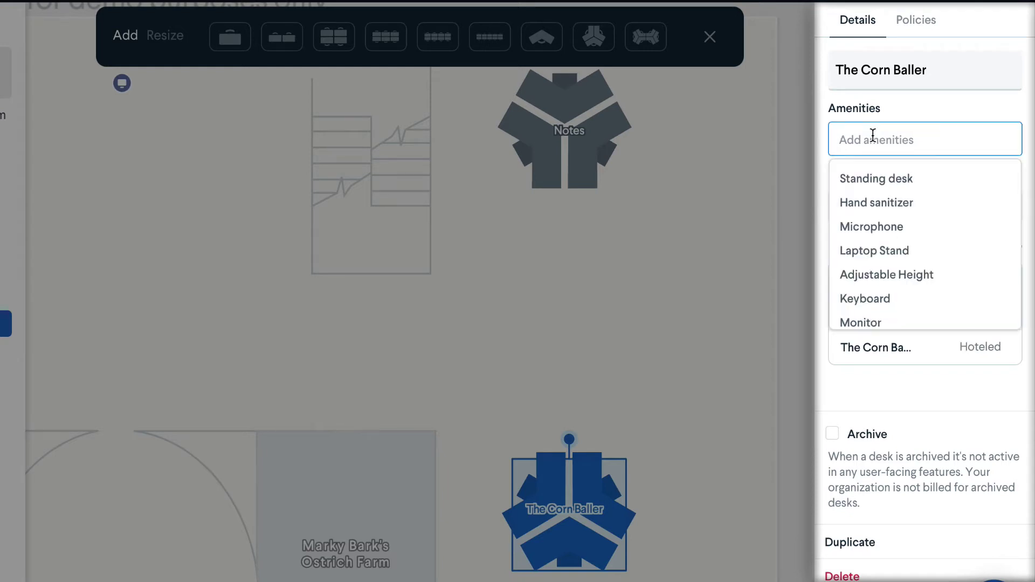
click(873, 178)
click(876, 203)
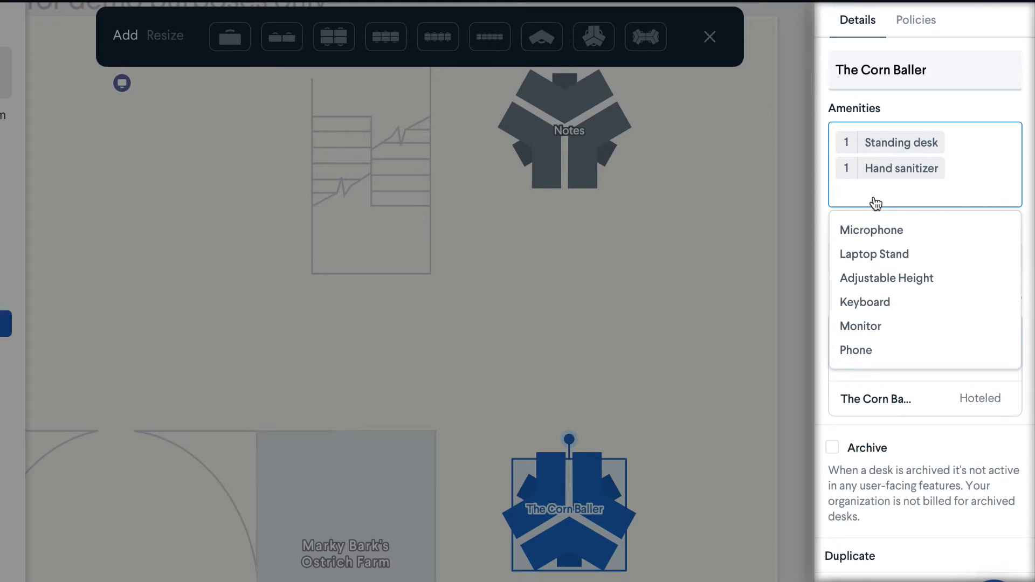
click(876, 254)
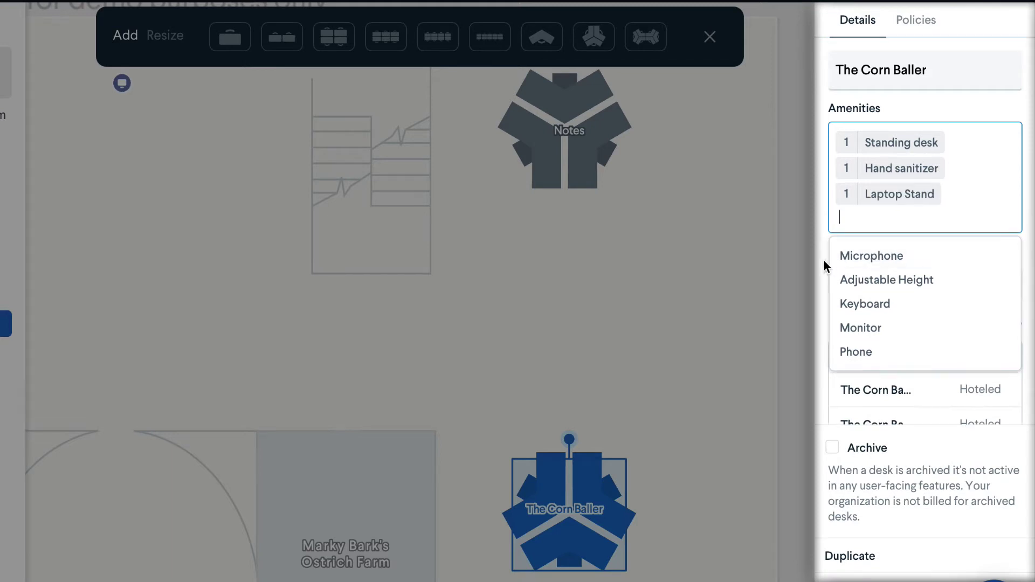
click(824, 260)
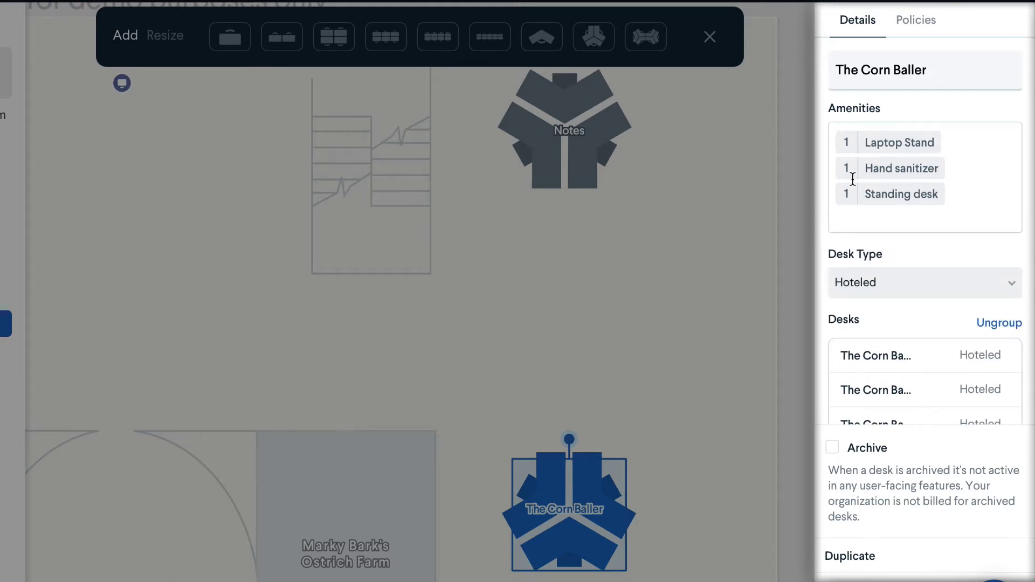
Step: Set the pod's advance booking threshold to 2 weeks and its max reservation length to 5 days
click(916, 21)
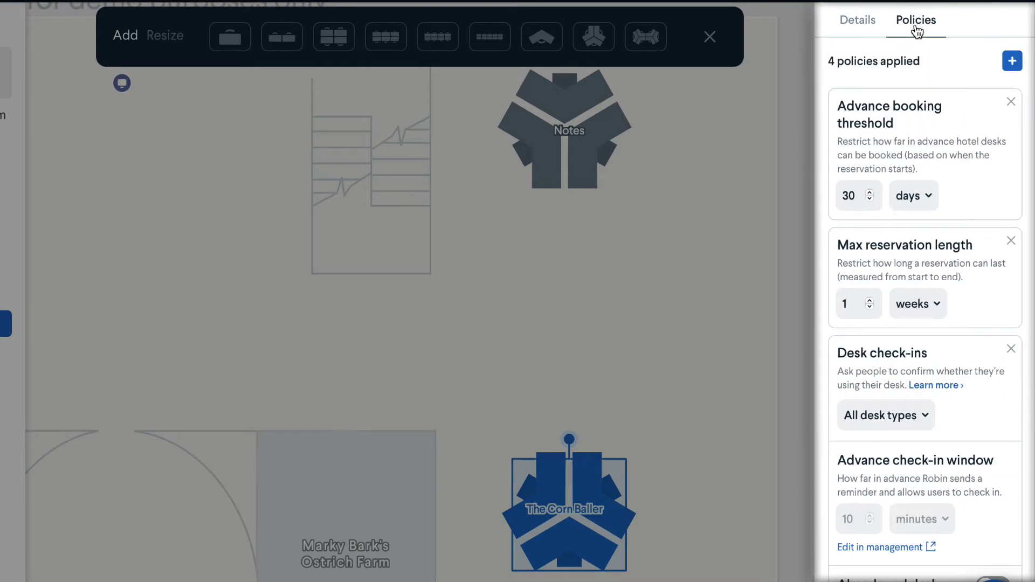
click(919, 202)
click(918, 259)
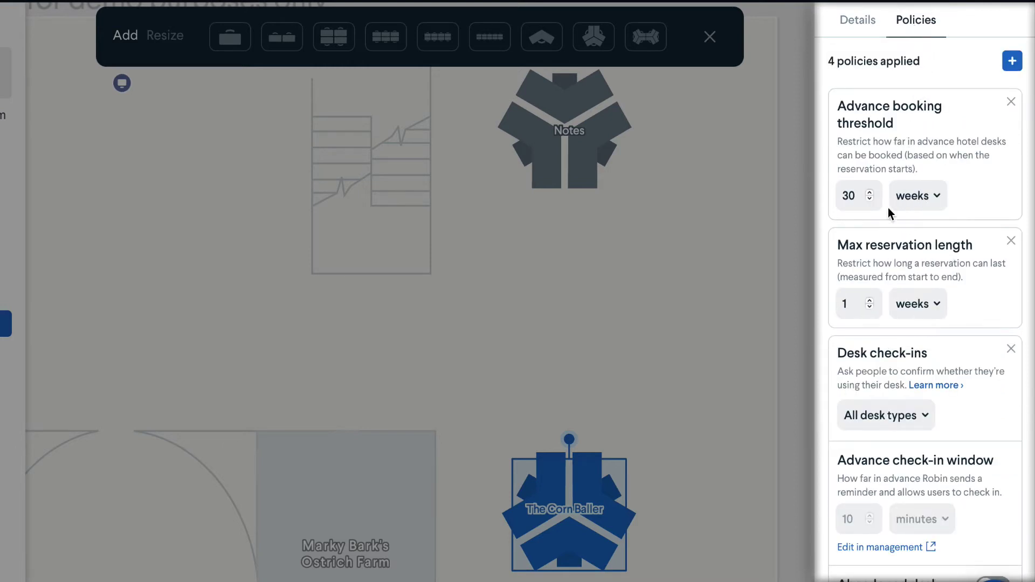
double_click(857, 194)
text(2)
click(937, 305)
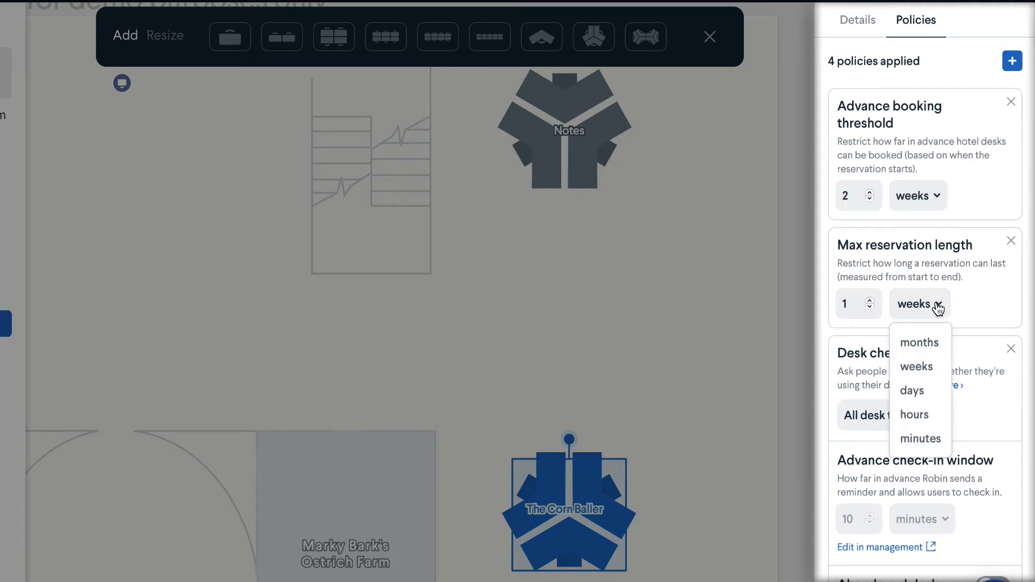
click(915, 390)
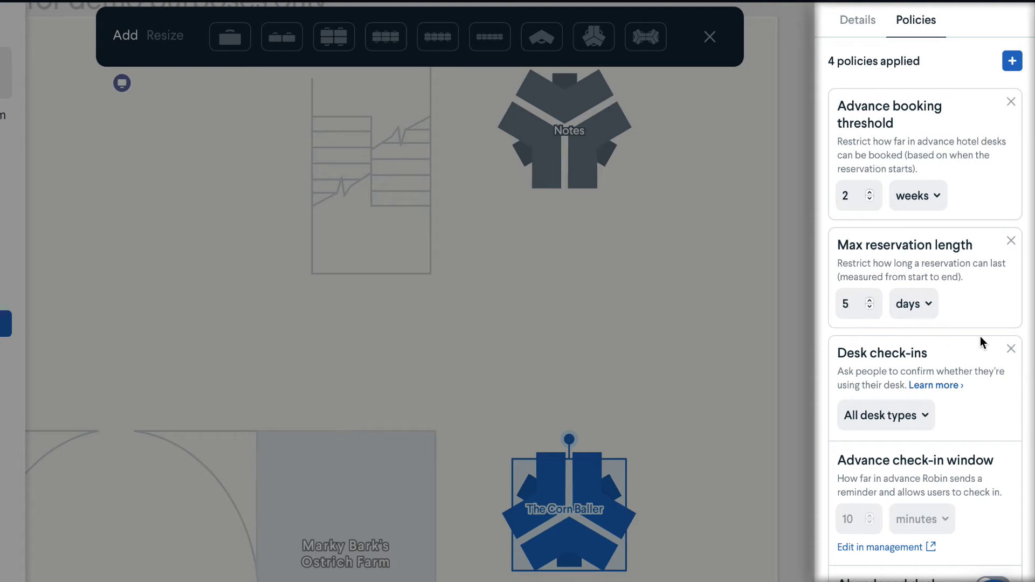
Step: Limit the pod's desk check-ins to Hot/hotel only, enable abandoned desk protection, and deselect the pod
click(924, 418)
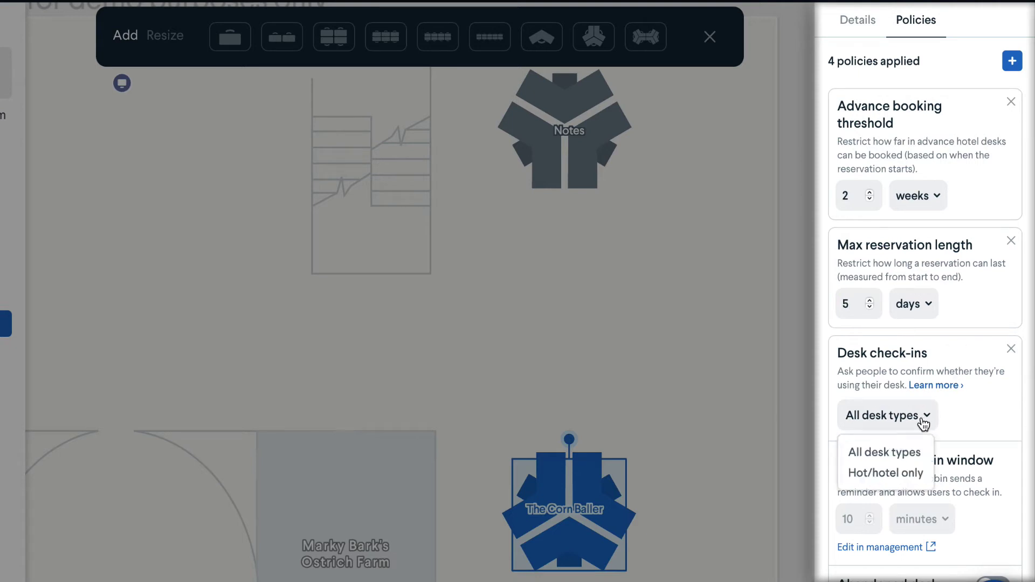
click(900, 473)
scroll(959, 456, down, 2)
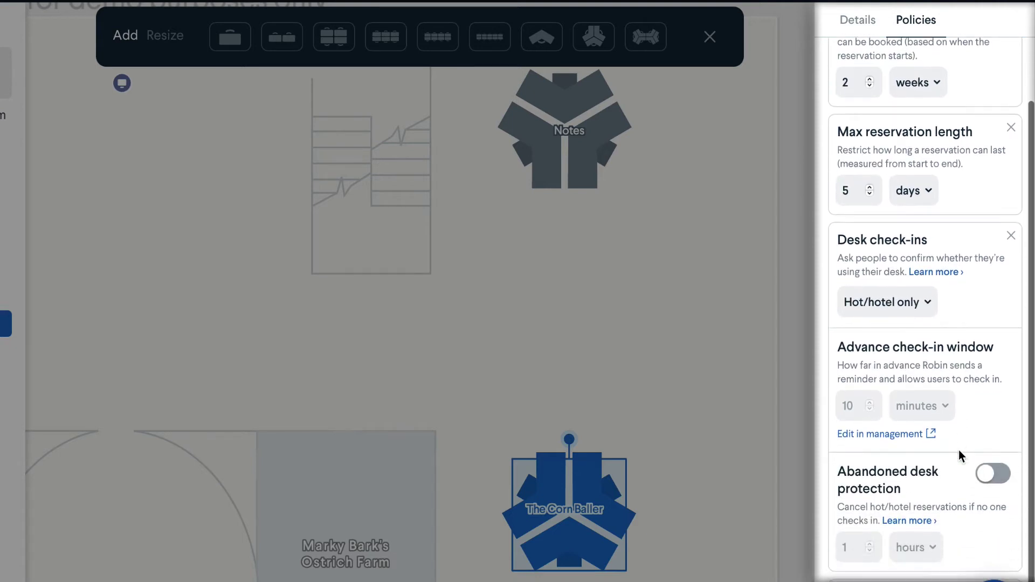
click(986, 479)
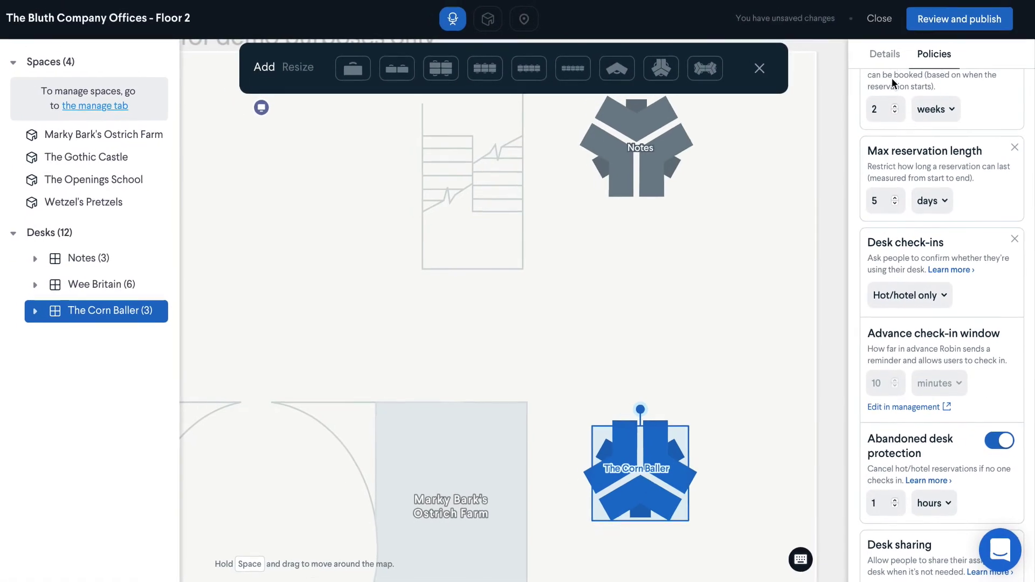
click(863, 31)
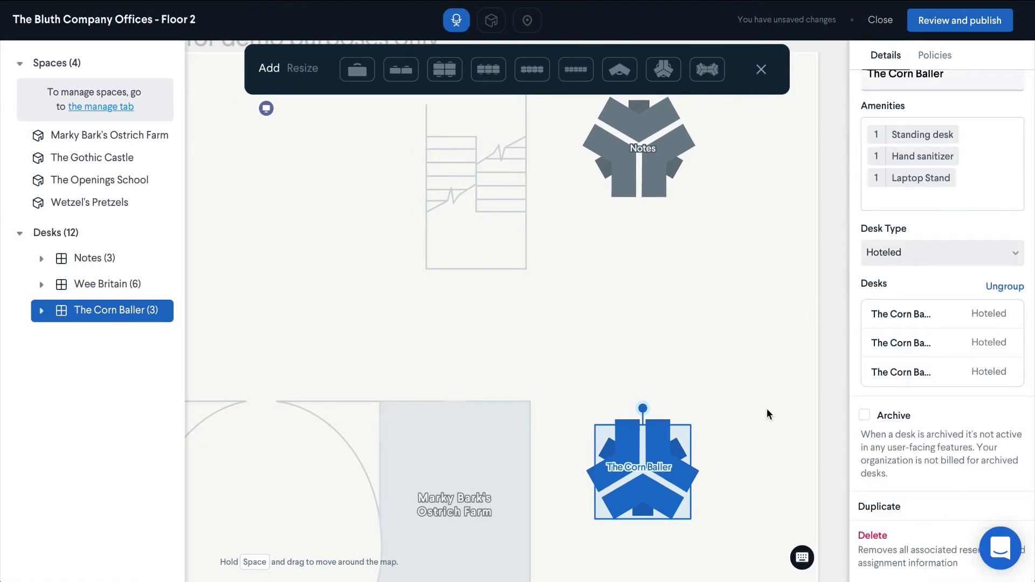
click(744, 446)
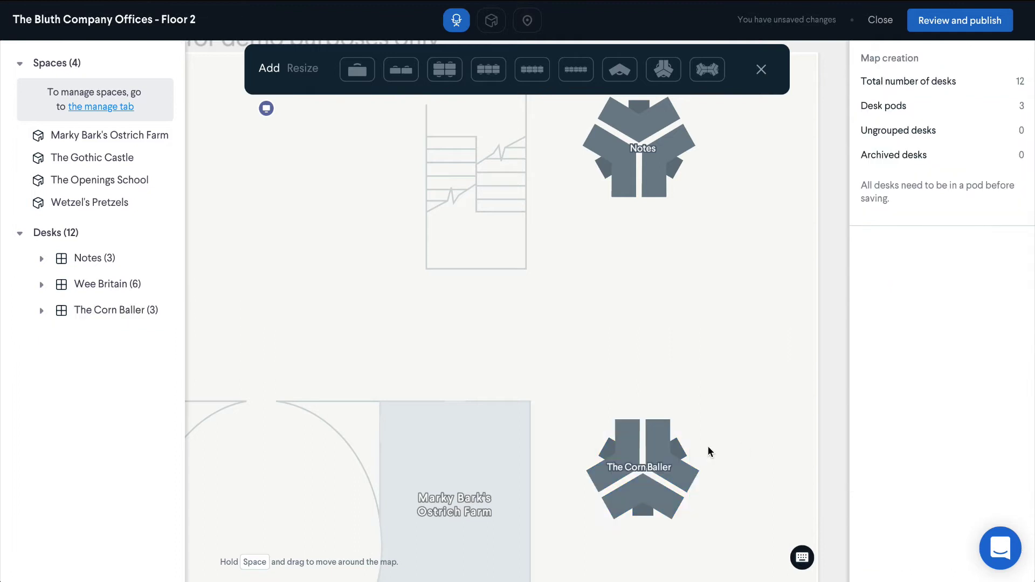
Step: Archive the upper-right desk of The Corn Baller pod and deselect it
click(673, 458)
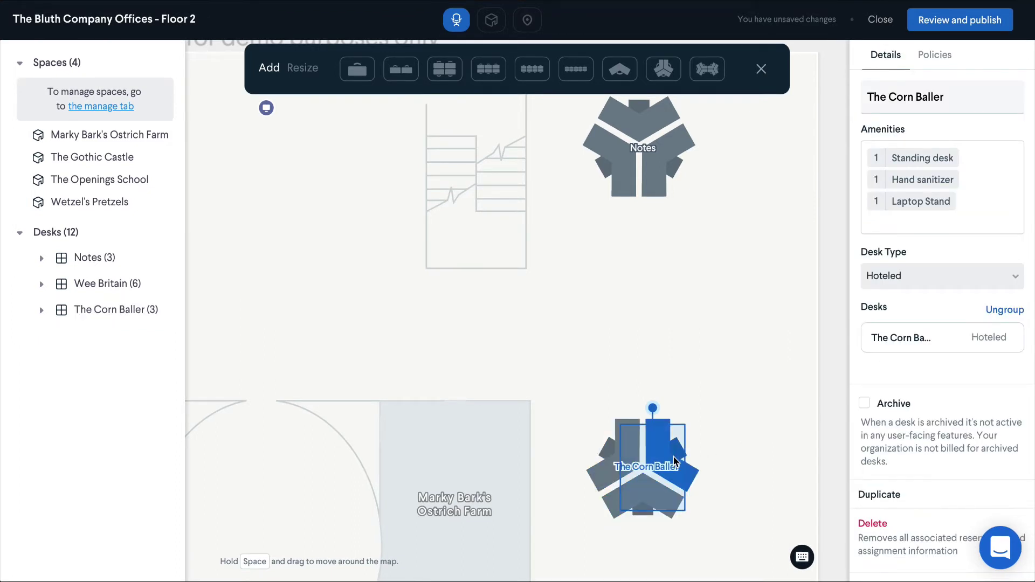
click(865, 405)
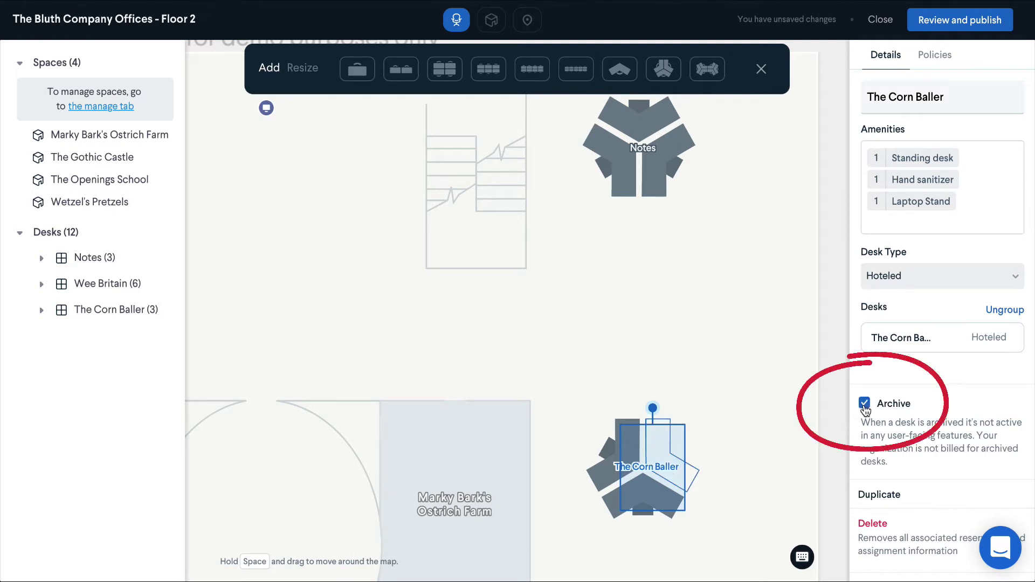
click(758, 436)
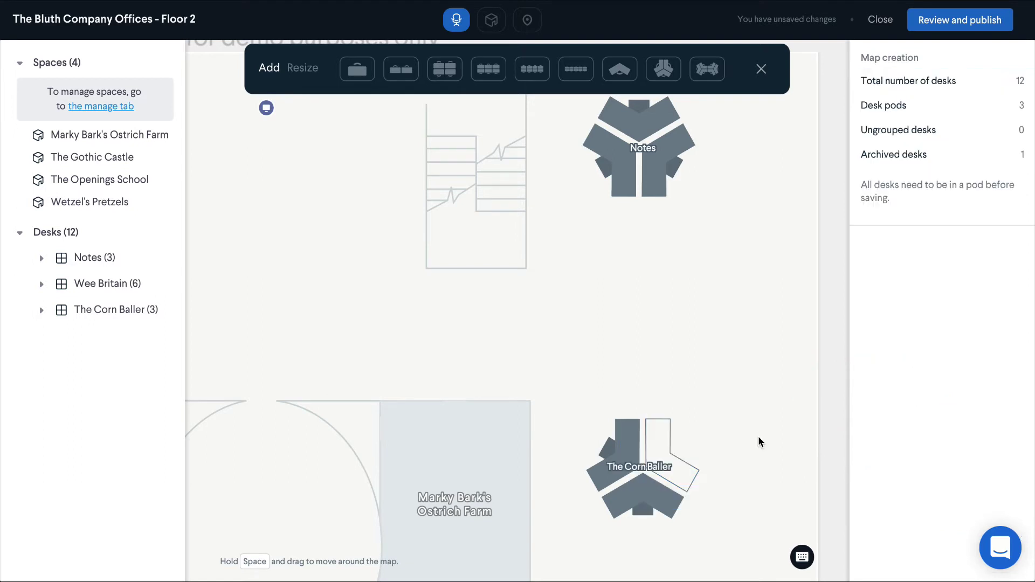
Step: Duplicate the whole The Corn Baller pod and place the copy between it and the Notes pod, vertically aligned with the original
drag(596, 407, 709, 525)
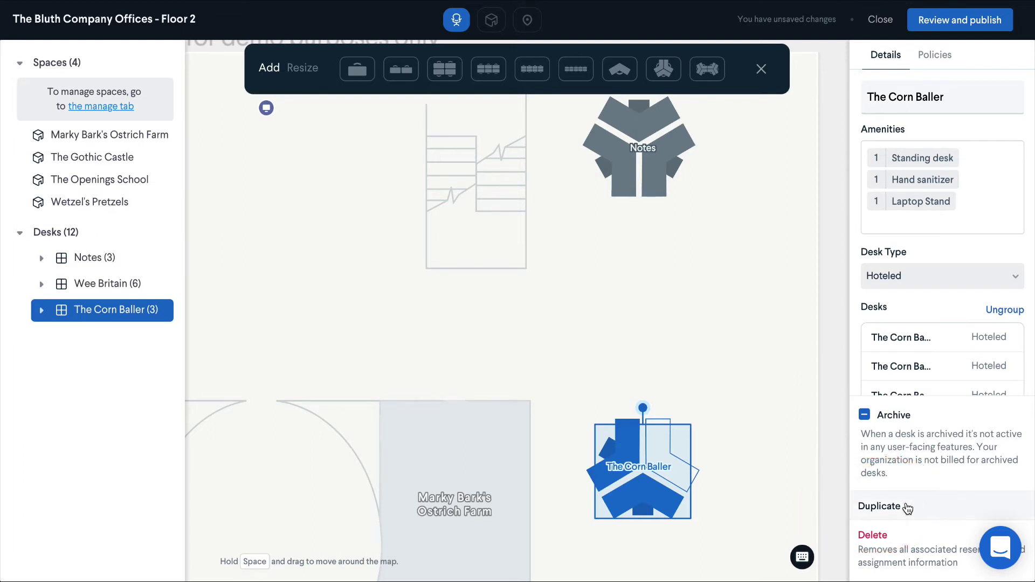
click(879, 506)
drag(581, 522, 623, 321)
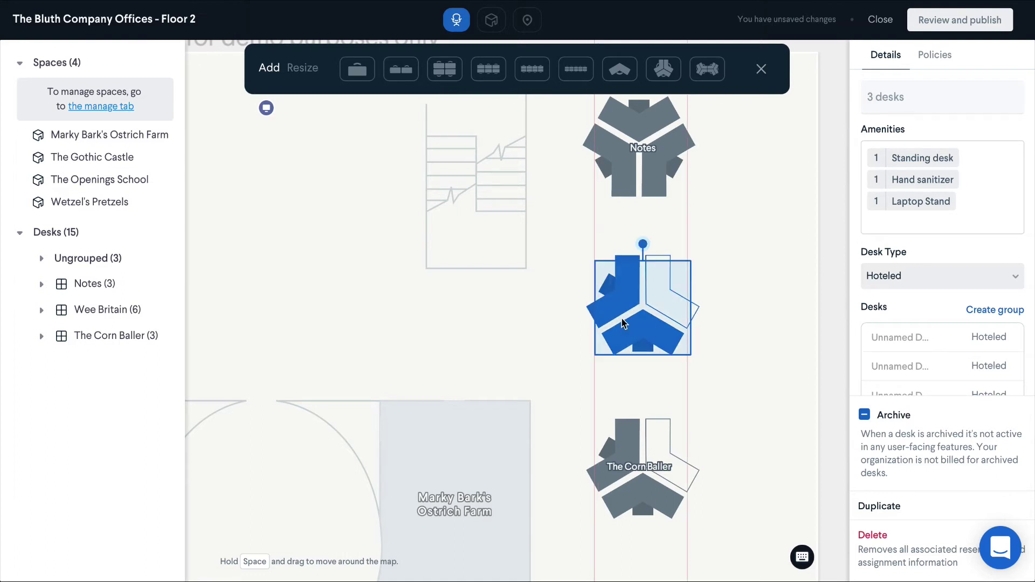
Step: Group the three copied desks into a pod named Duplicate pod and deselect it
click(981, 311)
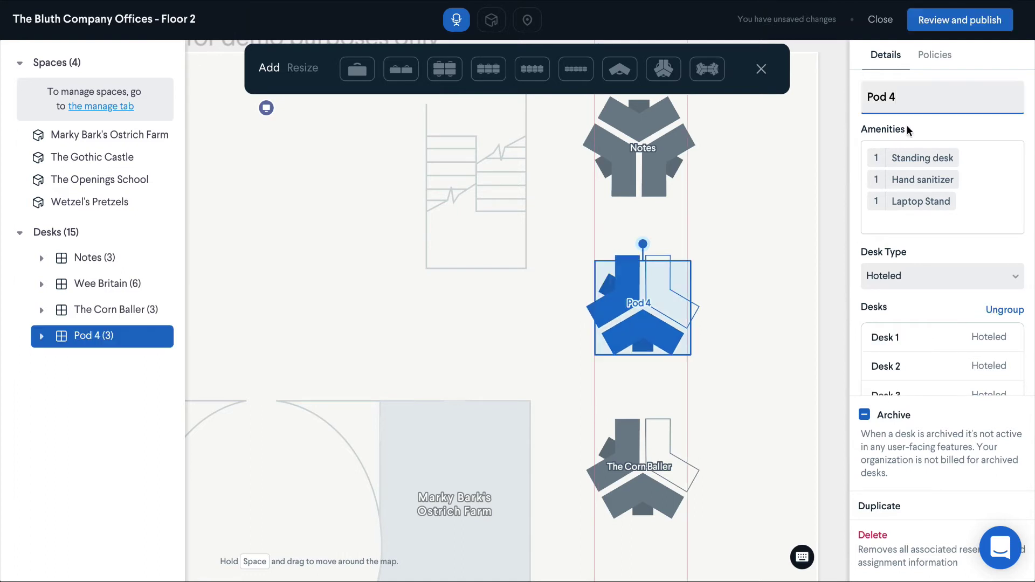
triple_click(893, 99)
text(Duplicate pod)
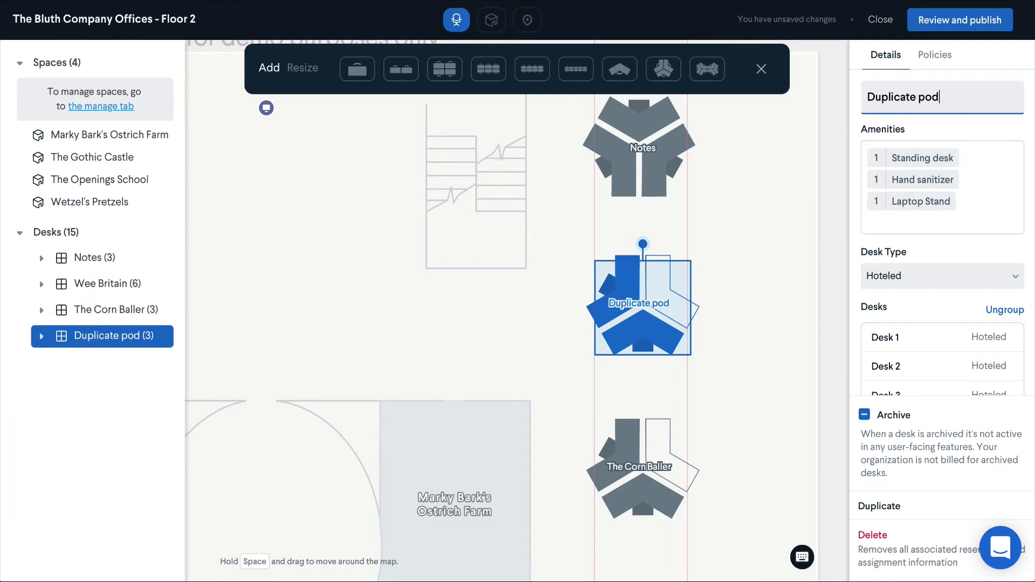
click(783, 312)
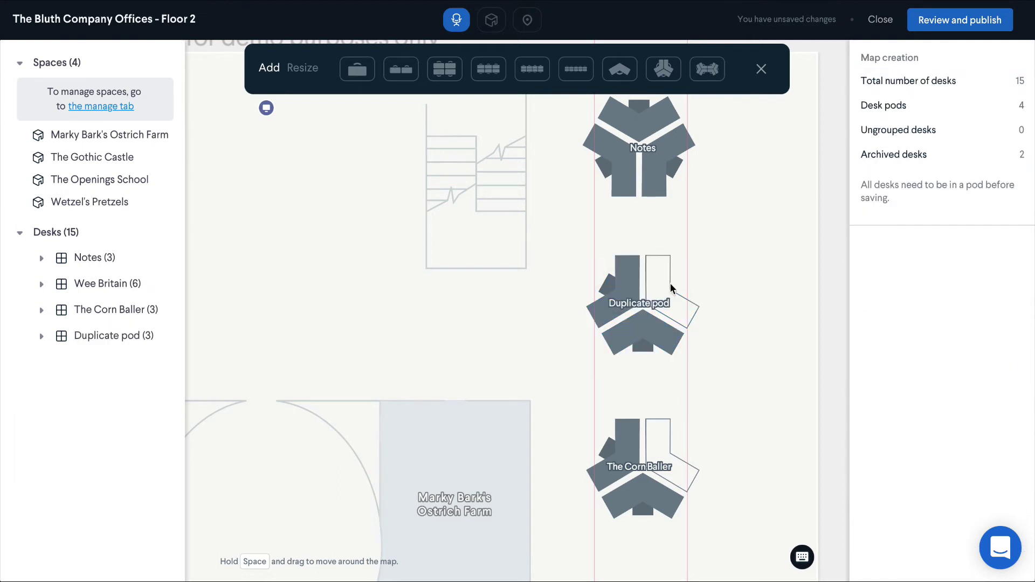
Step: Ungroup the Duplicate pod and delete its archived desk
drag(610, 261, 688, 350)
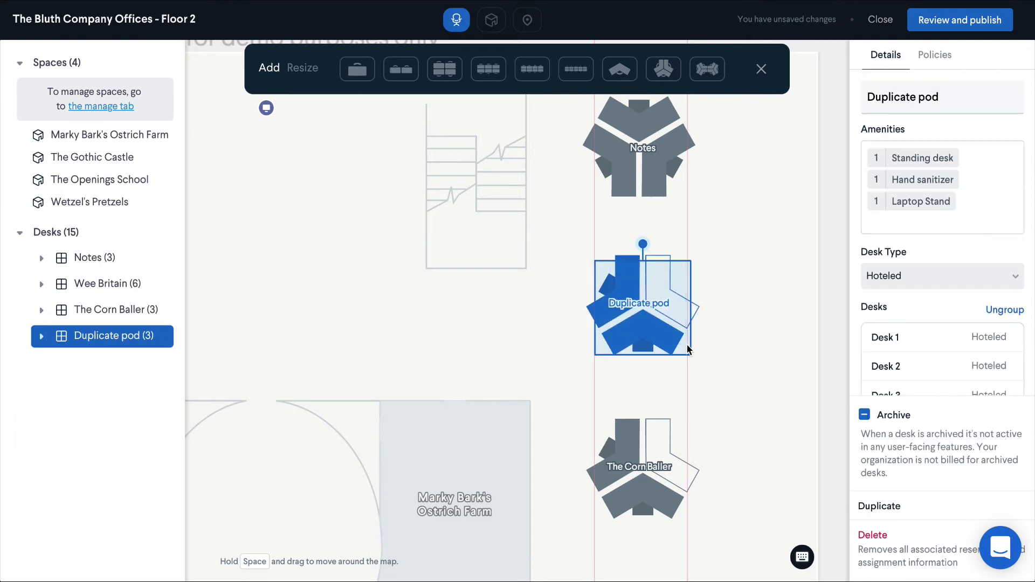
click(1006, 311)
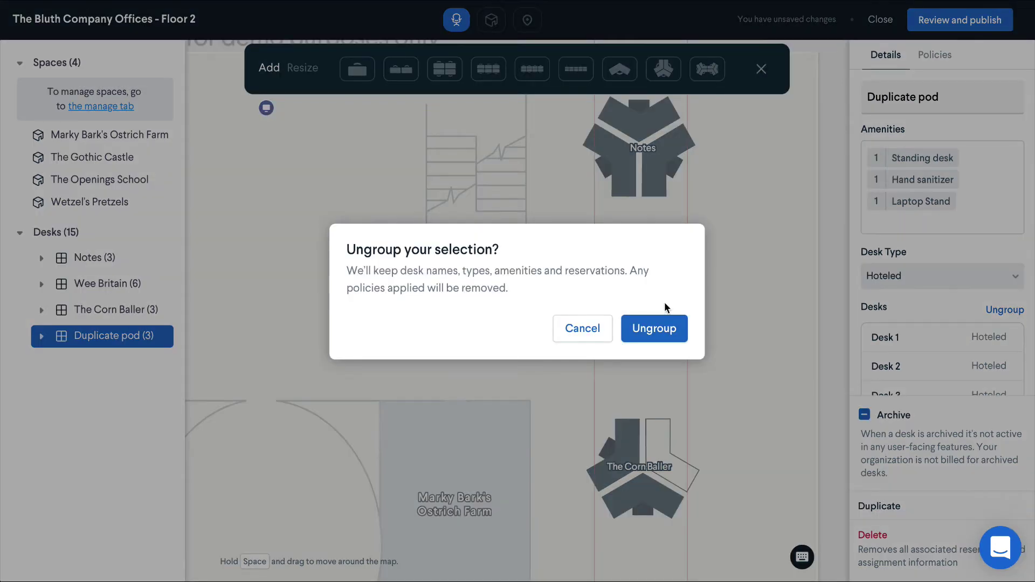
click(657, 327)
click(669, 302)
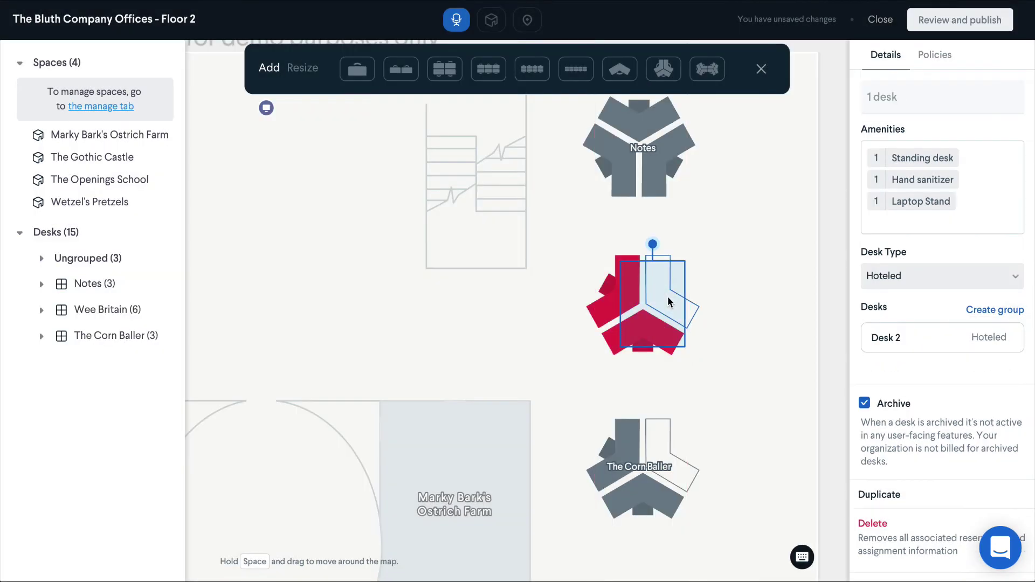
click(873, 524)
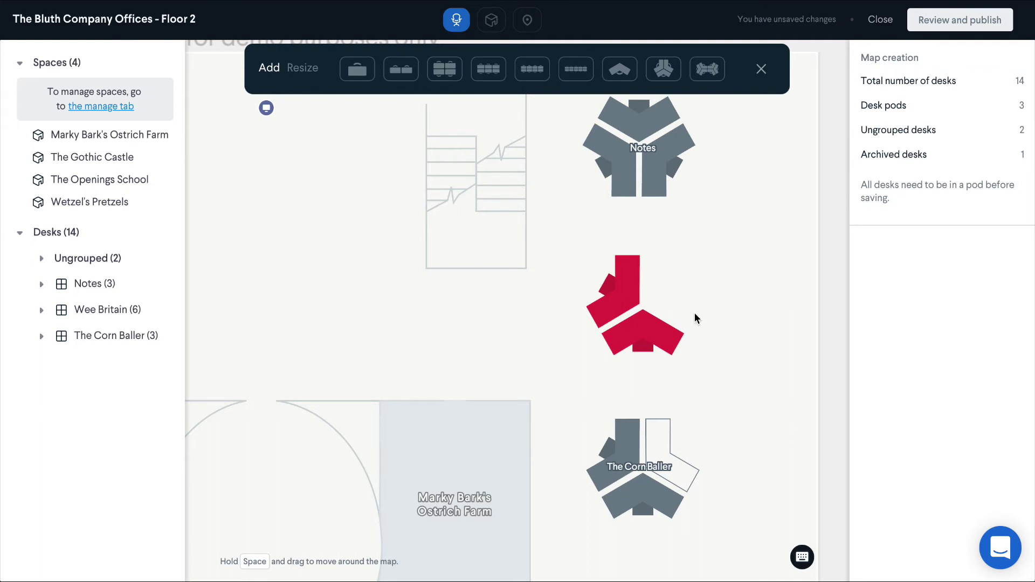
Step: Move the two remaining ungrouped desks up against the underside of the Notes pod, rotating the second to mirror the first
click(629, 288)
drag(625, 295, 621, 239)
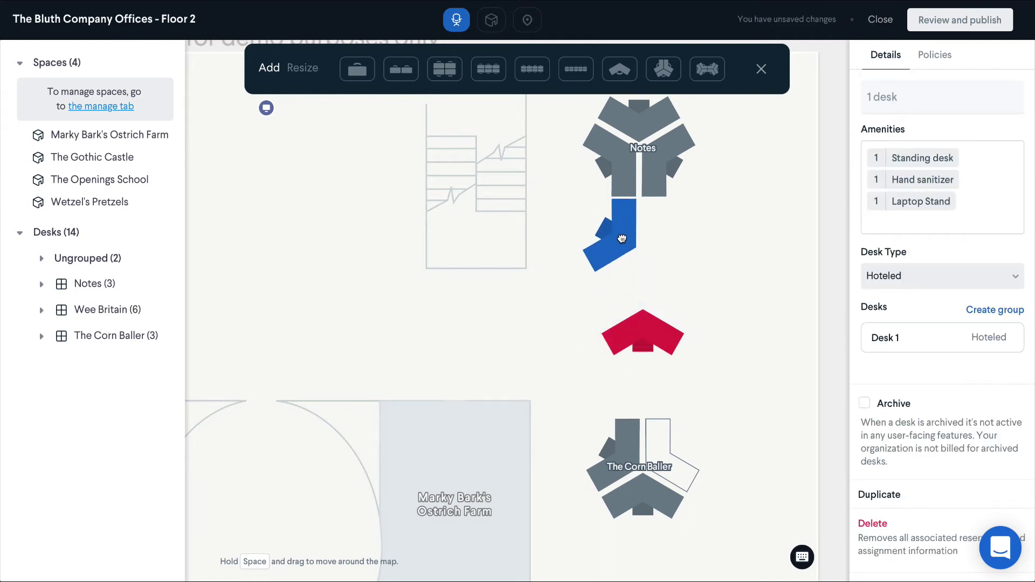
click(650, 326)
drag(644, 294, 649, 232)
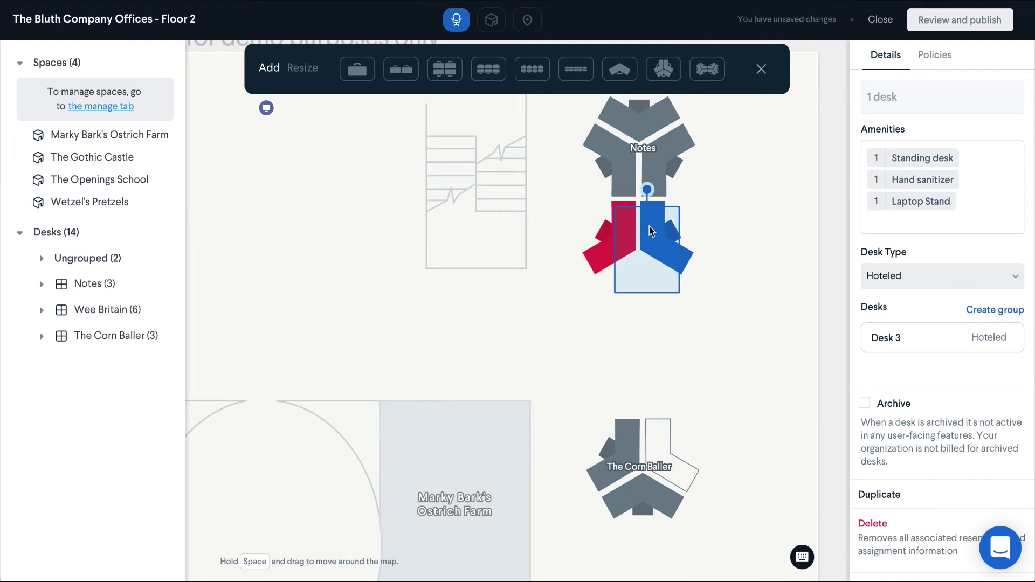
Step: Add a single angled desk, rotate it 180 degrees beneath the two moved desks, and group all six desks into the Notes pod
click(620, 70)
drag(517, 264, 518, 360)
drag(525, 321, 640, 280)
drag(581, 103, 715, 302)
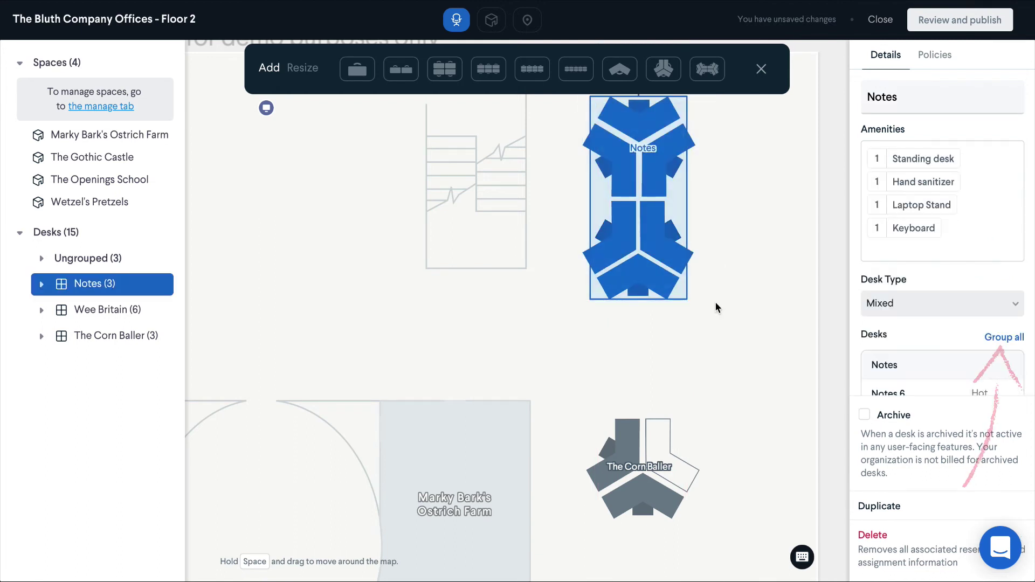
click(1001, 340)
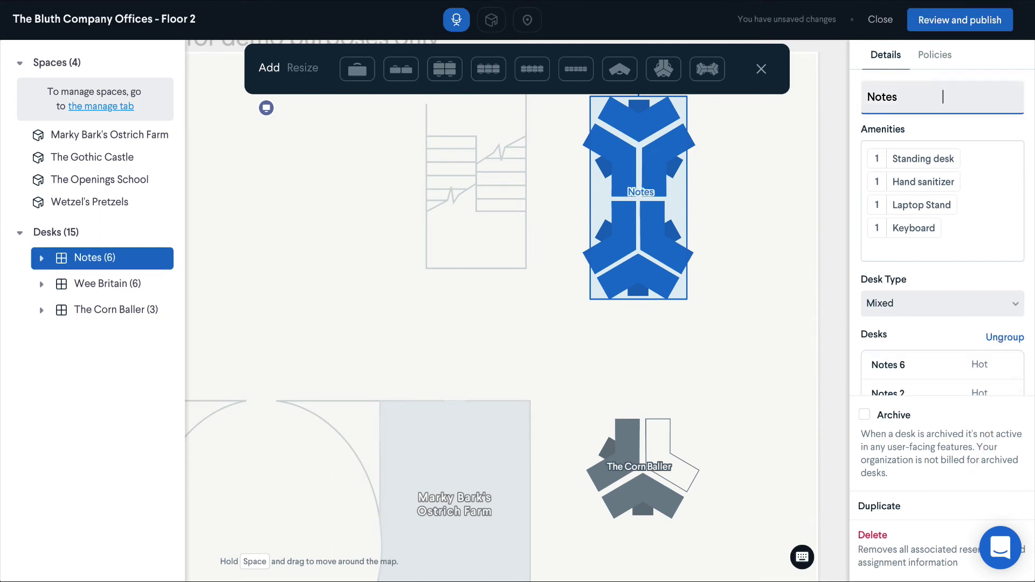
Step: Enlarge the desks of the Notes pod slightly with Resize
drag(774, 327, 774, 373)
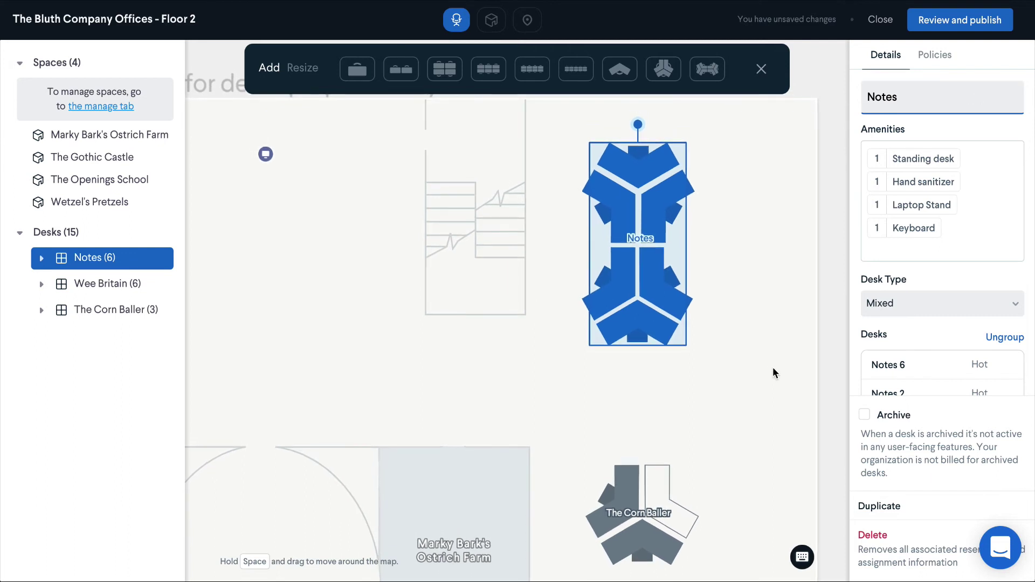
click(303, 69)
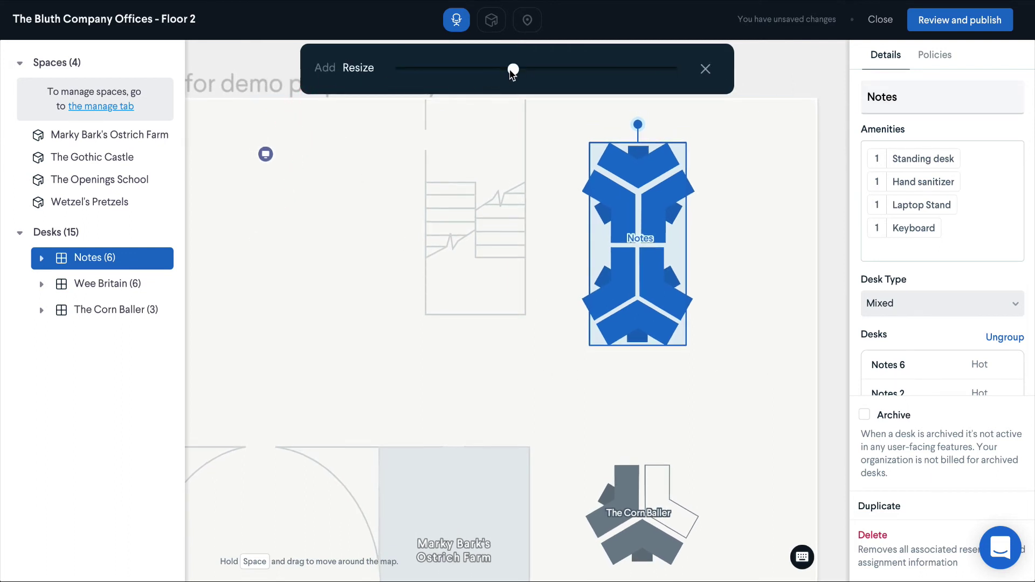
mouse_move(513, 75)
mouse_down()
mouse_move(558, 76)
mouse_move(532, 75)
mouse_up()
Step: Resize all desks in the Notes, Wee Britain and The Corn Baller pods together to one matching size, and deselect them
scroll(409, 251, down, 3)
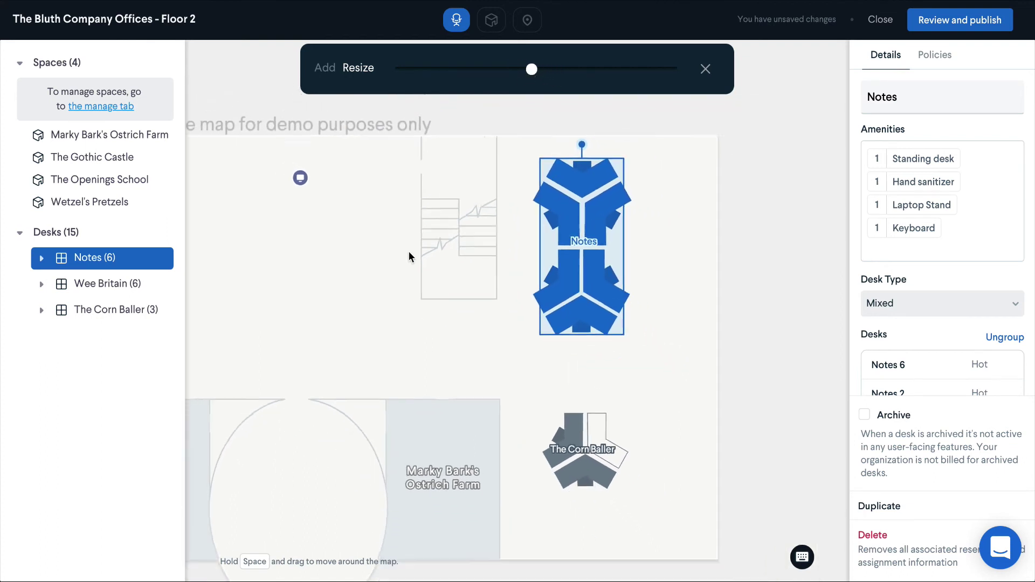
drag(345, 270, 535, 254)
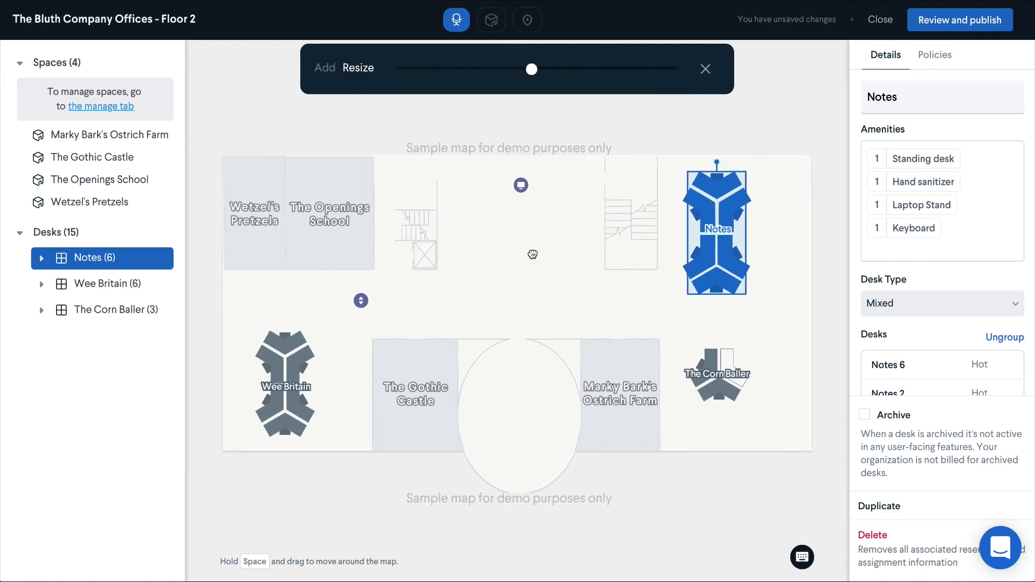
drag(250, 141, 765, 477)
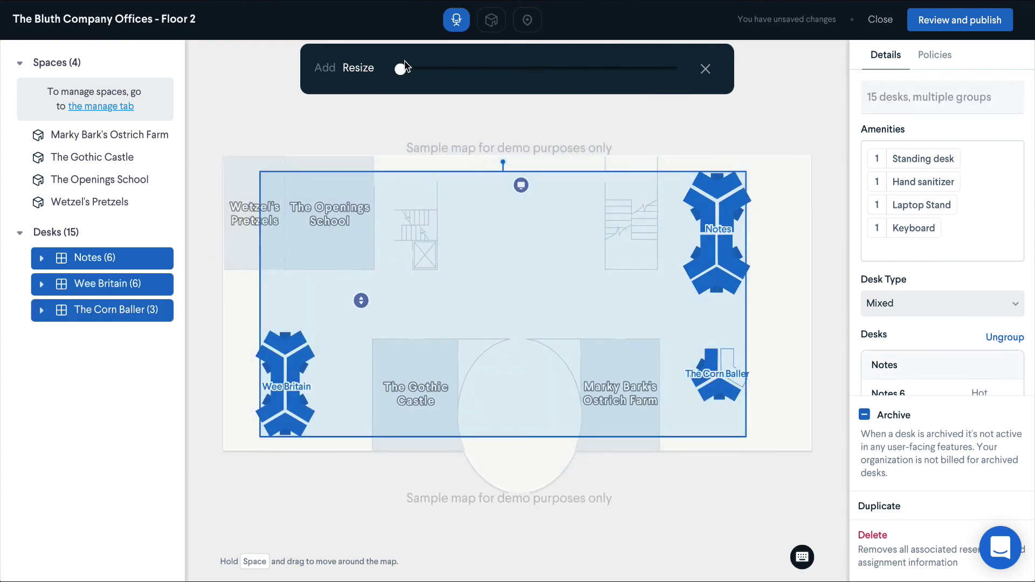
drag(405, 72, 495, 74)
drag(506, 71, 531, 71)
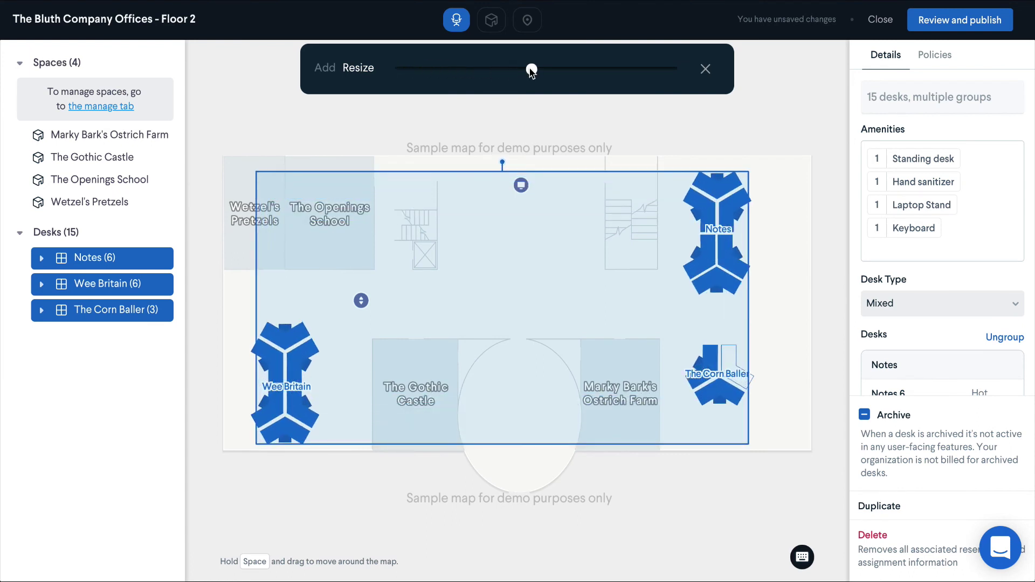
click(513, 111)
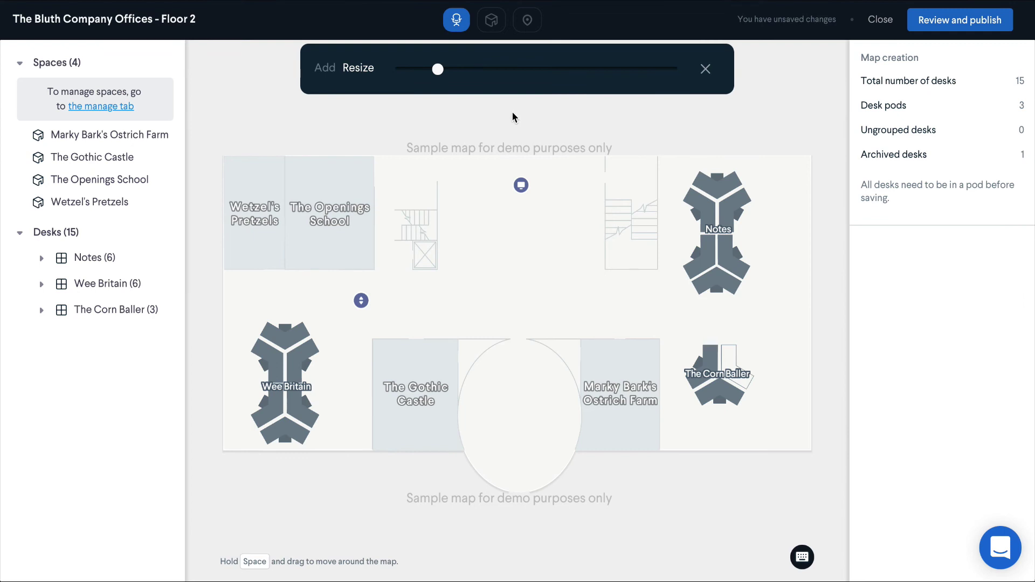
Step: Rename Desk 1 in the Notes pod to Notes 1 and deselect it
click(43, 259)
click(97, 307)
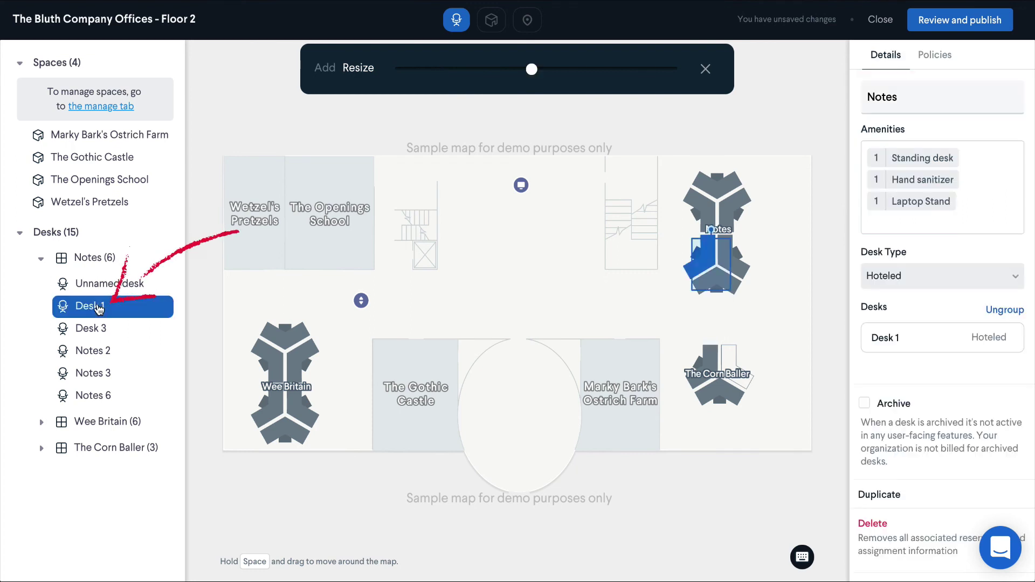
click(907, 339)
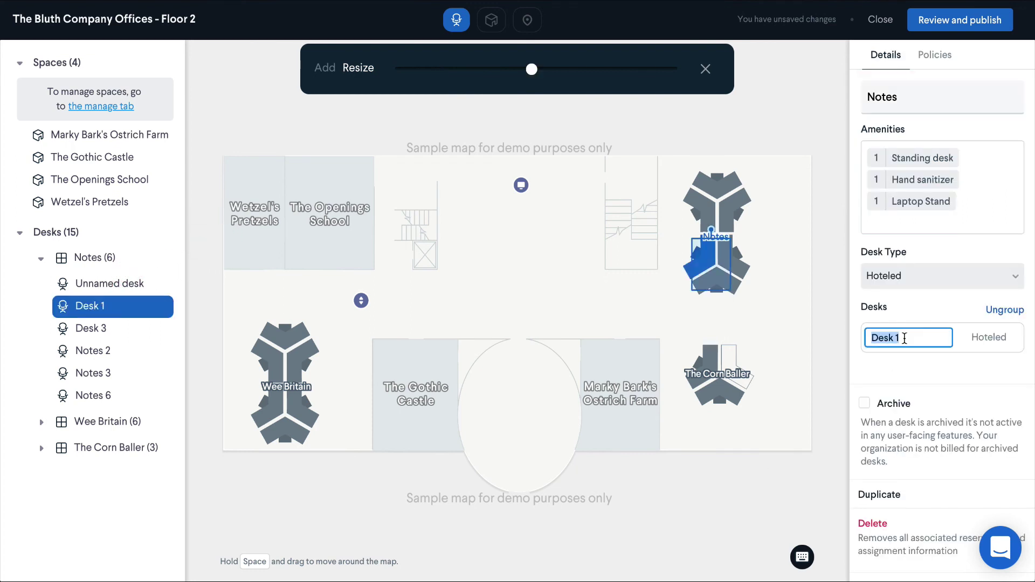
text(Notes 1)
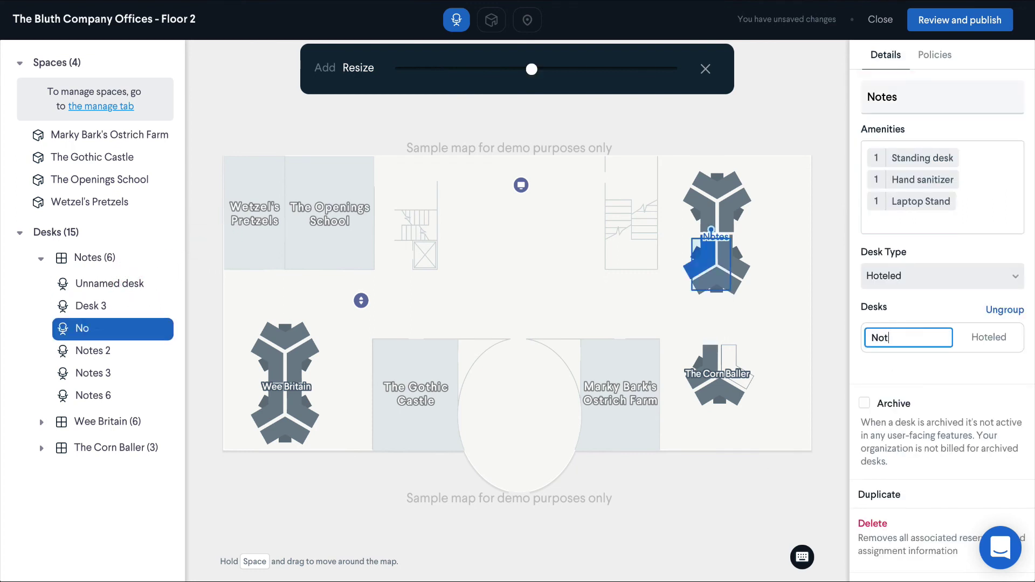
click(823, 362)
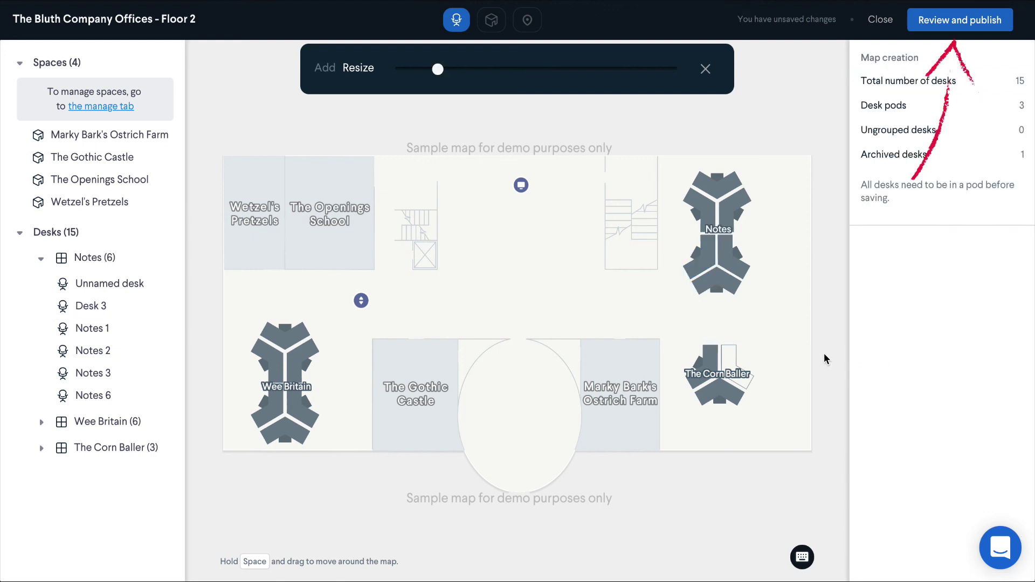
Step: Publish the Floor 2 map changes
click(958, 22)
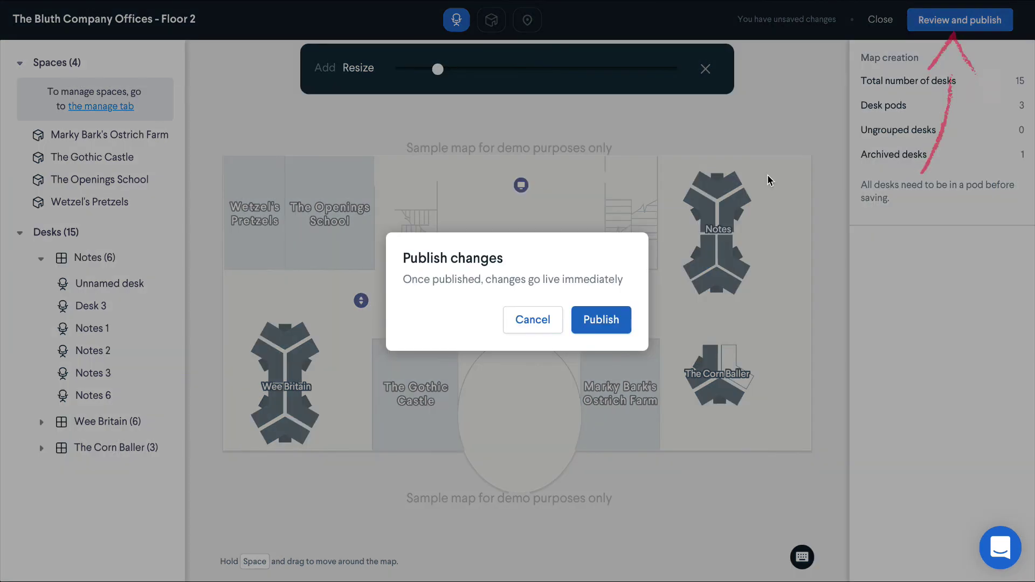
click(615, 321)
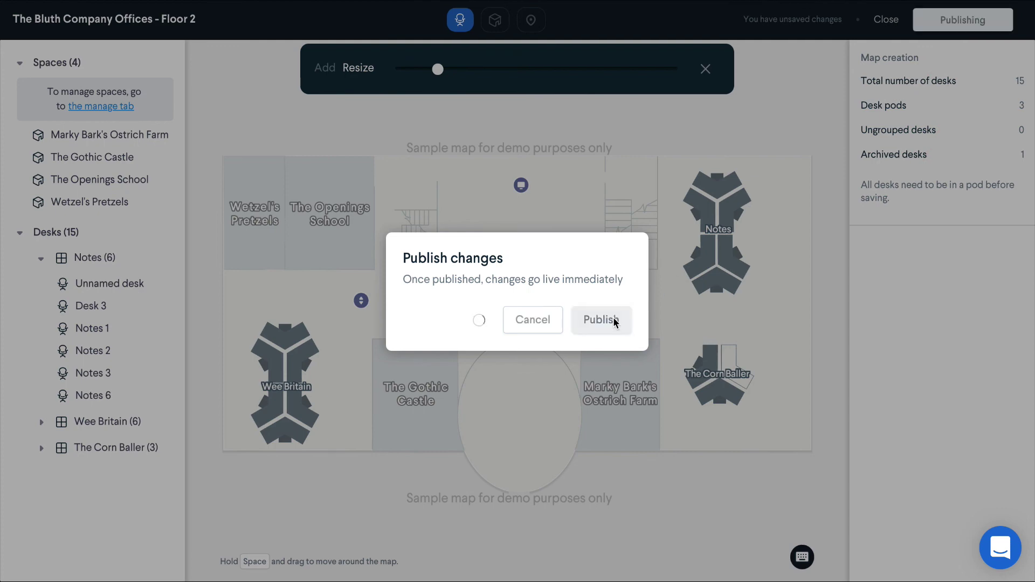